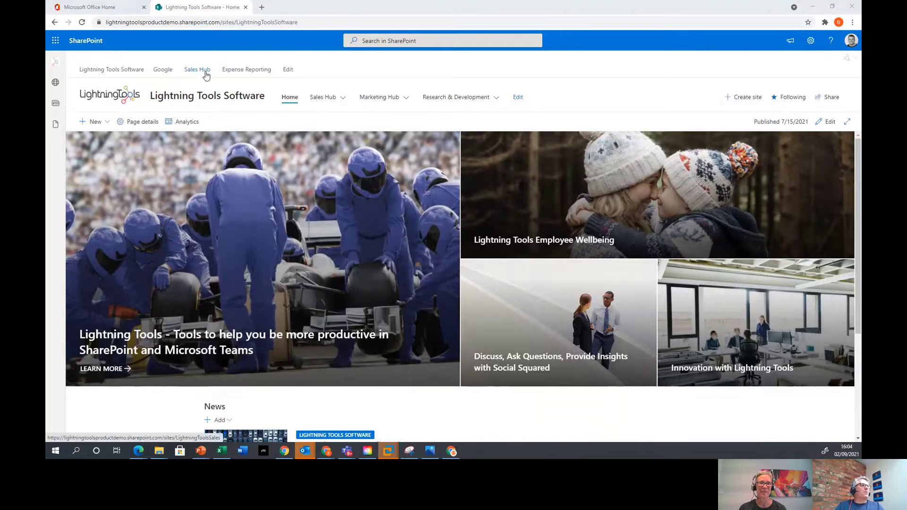
Go to the Lightning Tools Sales hub site and bring up the DeliverPoint app options.
click(203, 69)
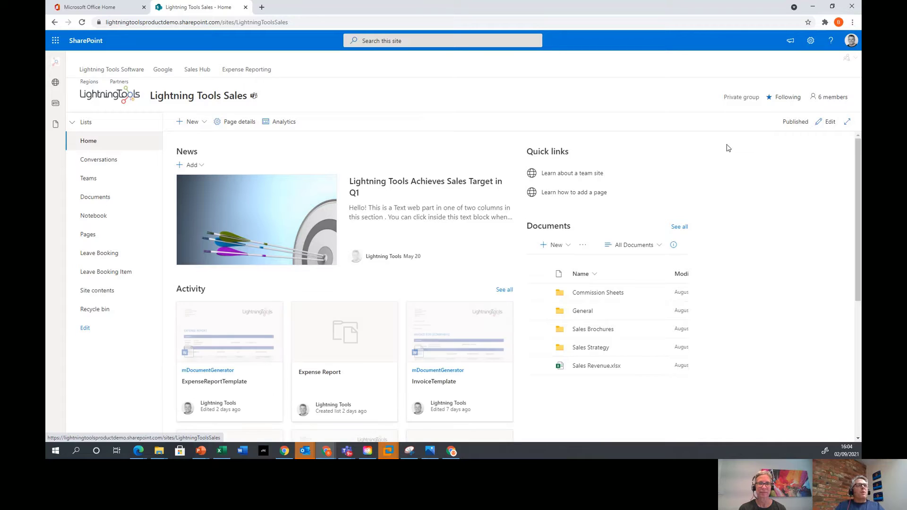
click(854, 58)
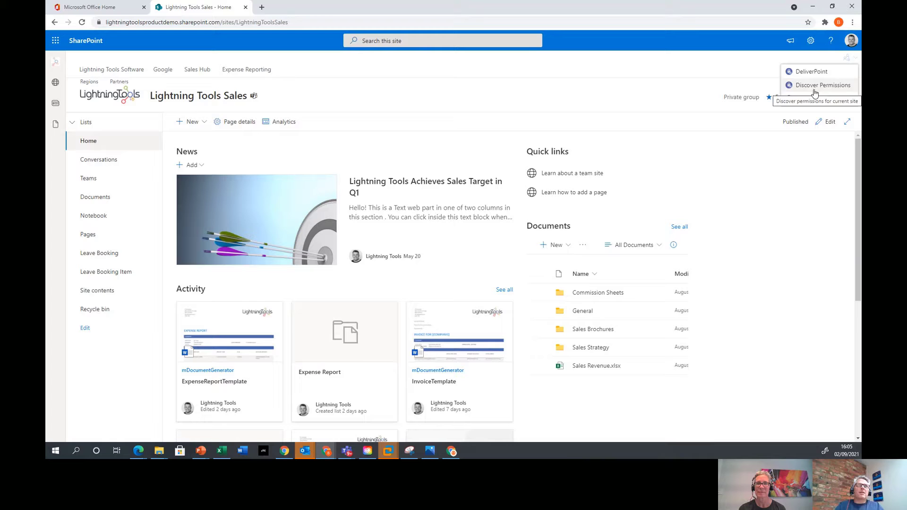
Run a Discover Permissions report for the Lightning Tools Sales site and scroll through it.
click(819, 85)
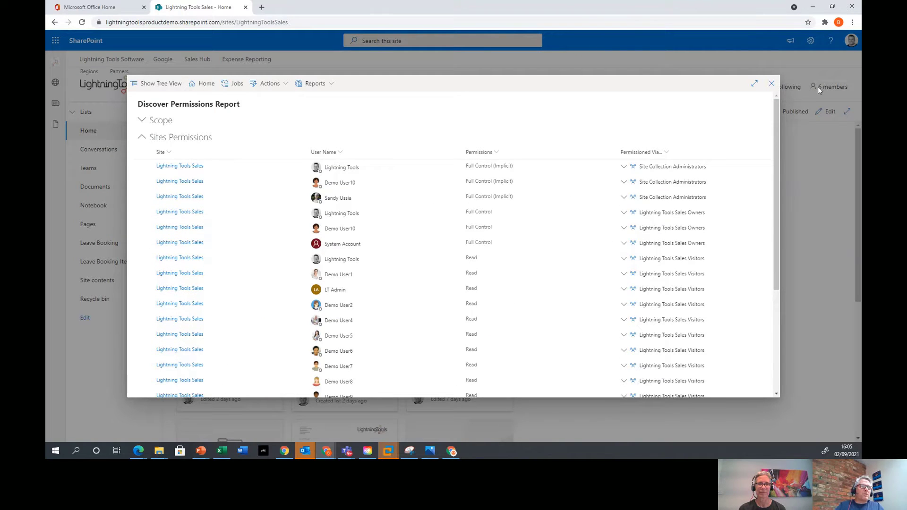
scroll(503, 241, down, 1)
scroll(486, 327, down, 3)
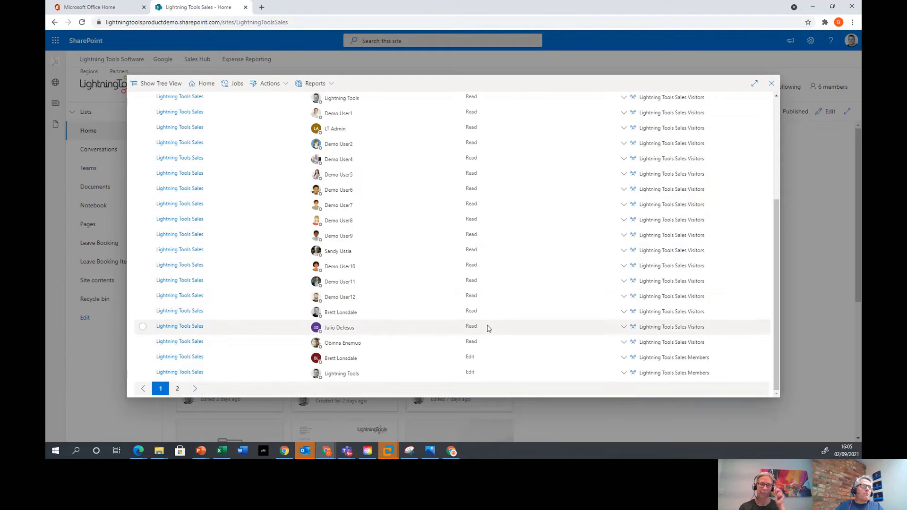
scroll(486, 318, up, 5)
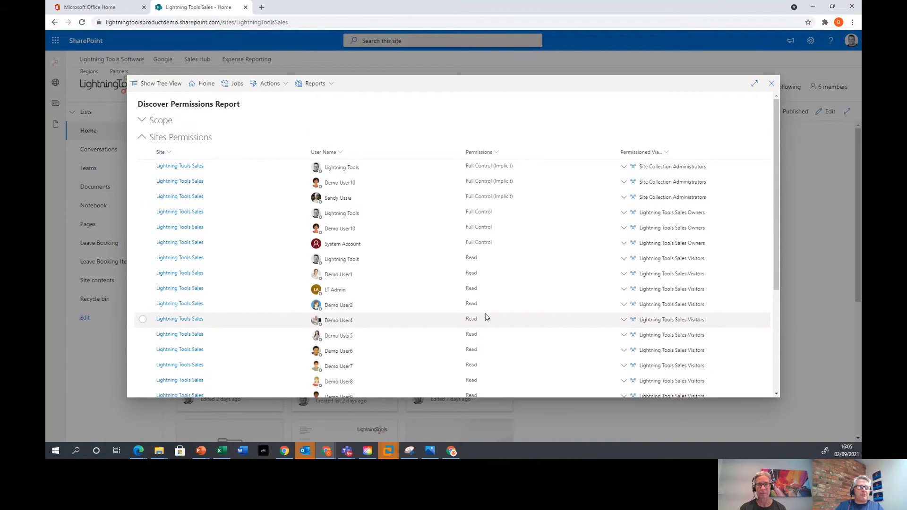
Filter the report's Permissions column to Edit only, then close the report.
click(499, 153)
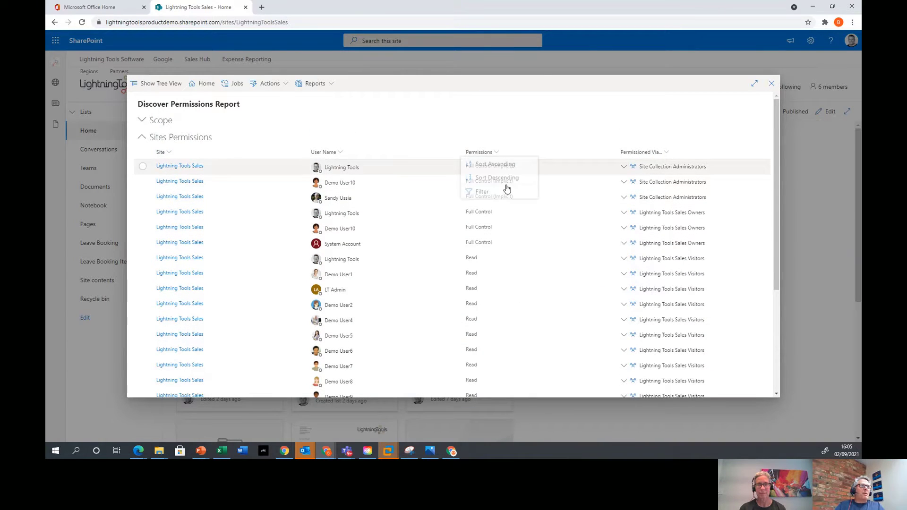
click(482, 194)
click(596, 244)
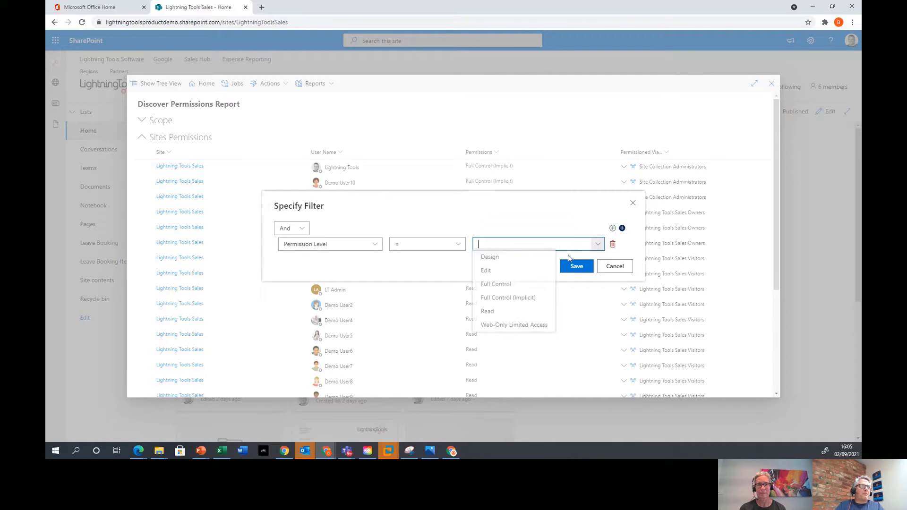
click(500, 278)
click(581, 266)
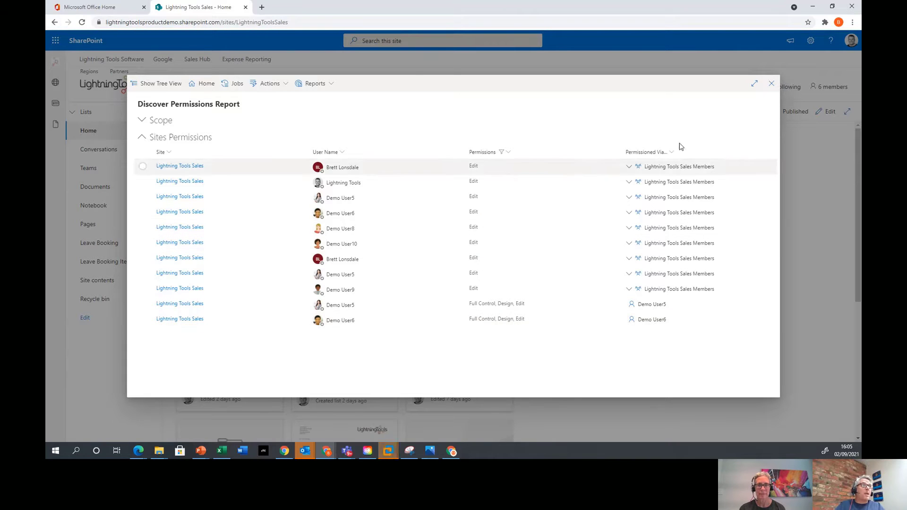
click(772, 85)
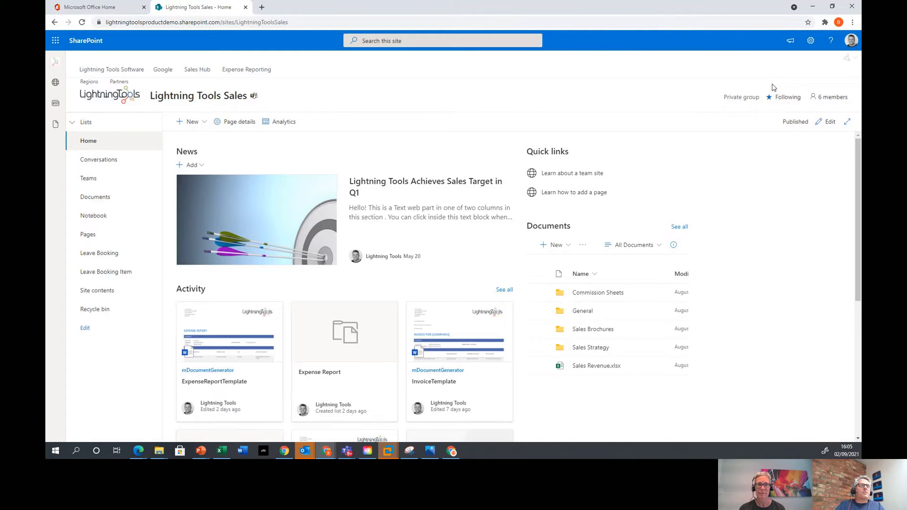
Start a Discover Permissions (Advanced) report from the DeliverPoint permissions panel.
click(849, 58)
click(812, 86)
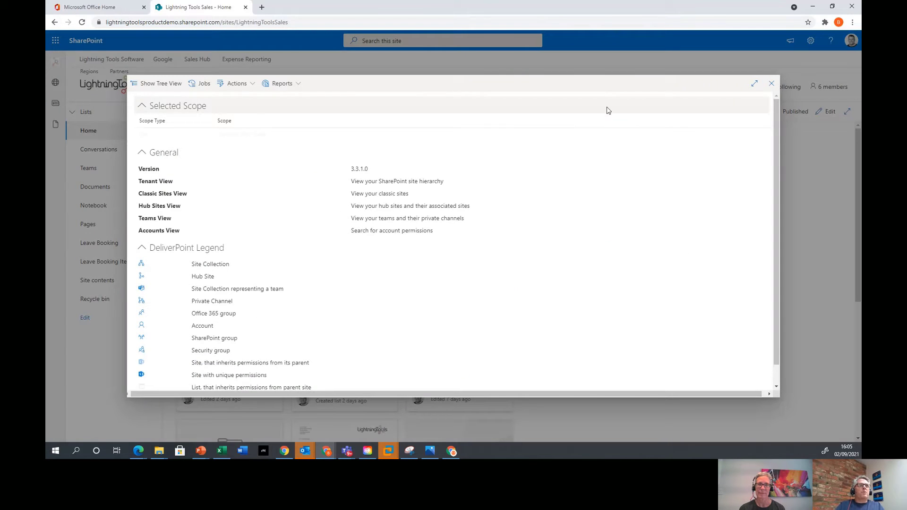
click(297, 87)
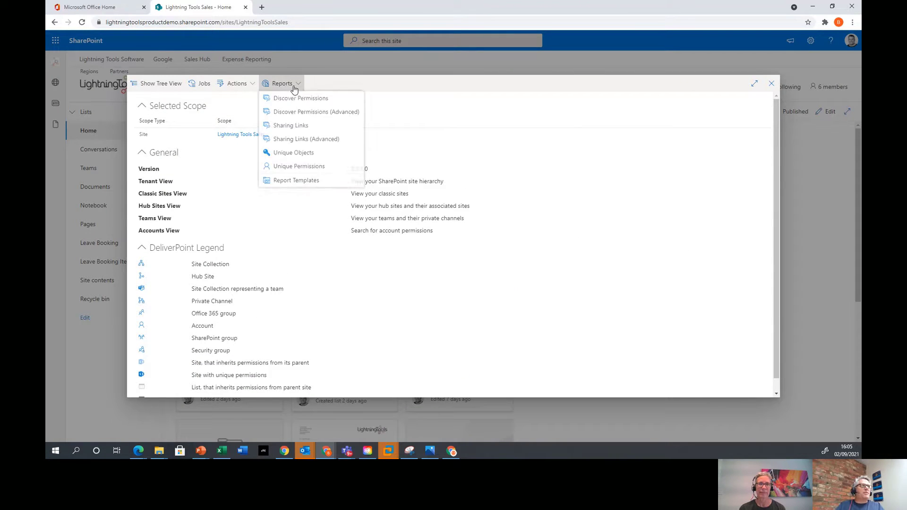
click(326, 116)
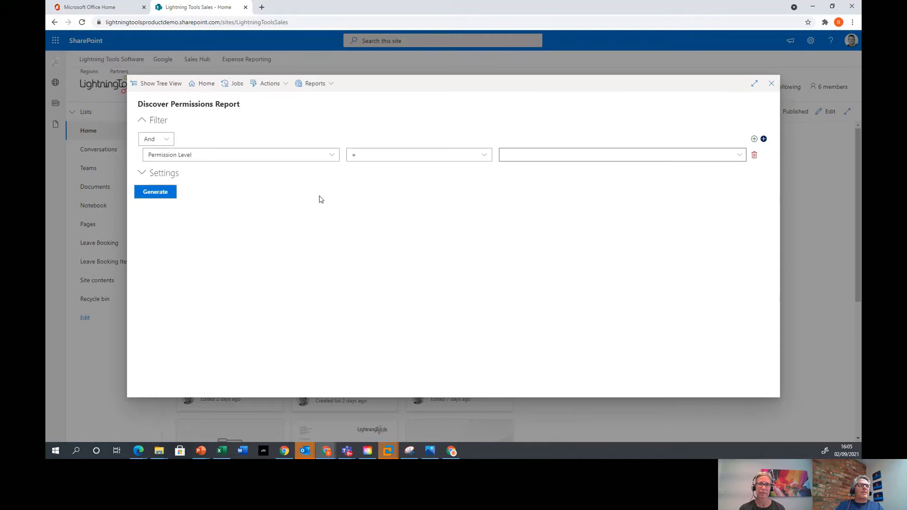
Set the filter to Permission Level equals Edit, removing the extra Or condition row.
click(740, 158)
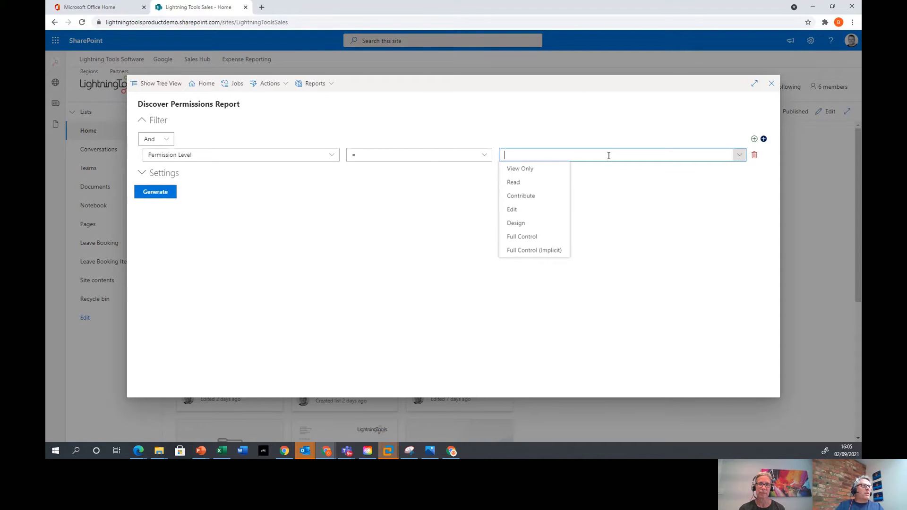
click(527, 212)
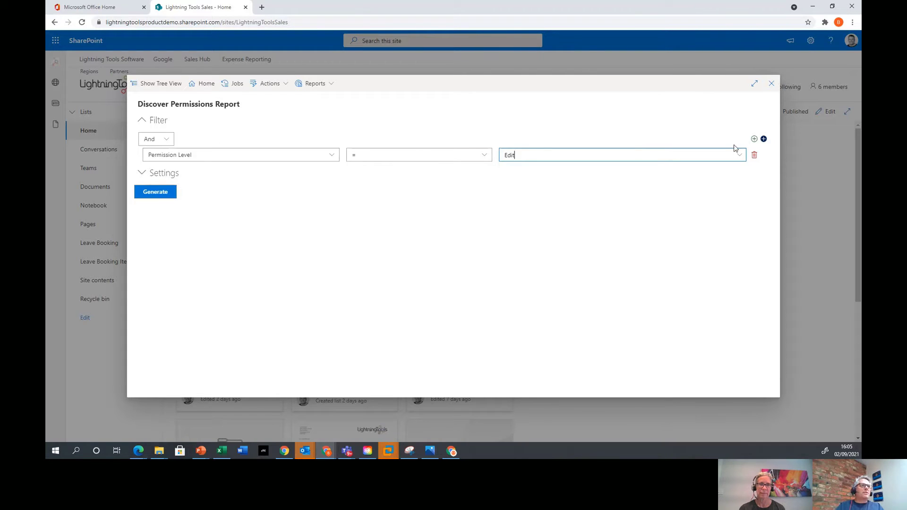
click(755, 140)
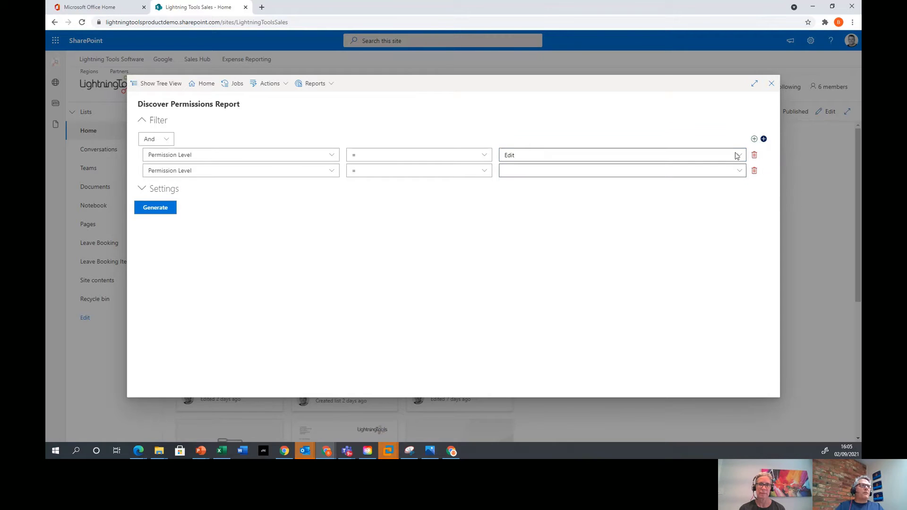
click(163, 139)
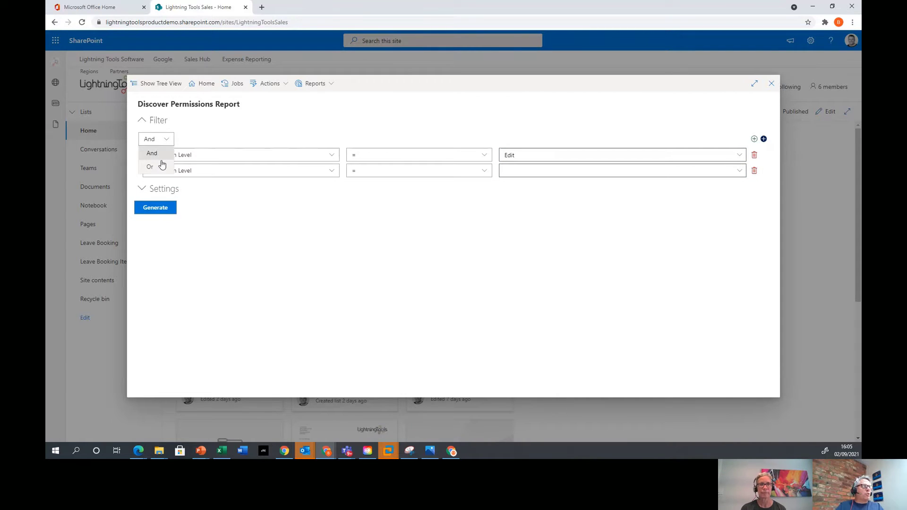
click(160, 168)
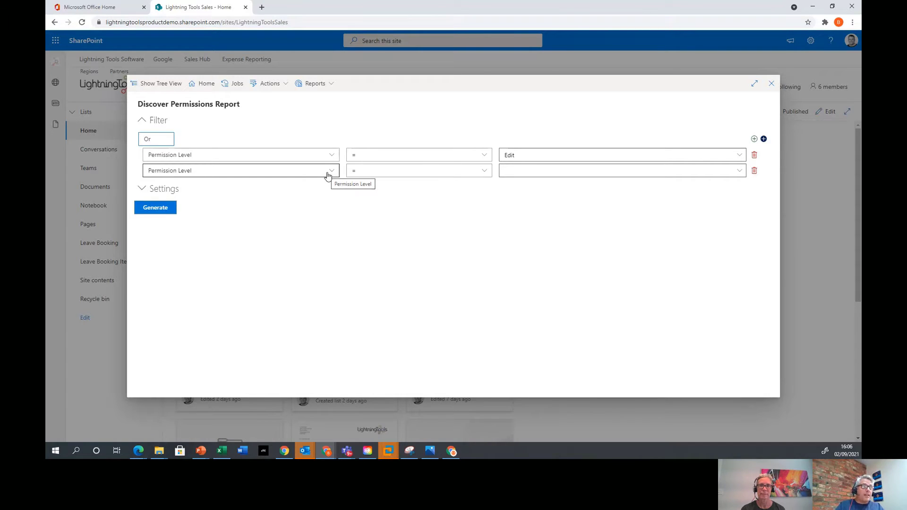
click(754, 170)
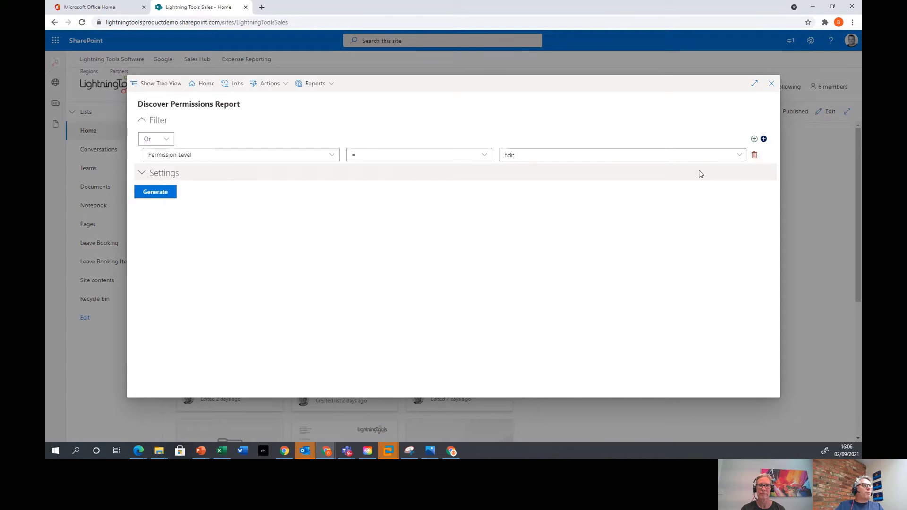
click(239, 156)
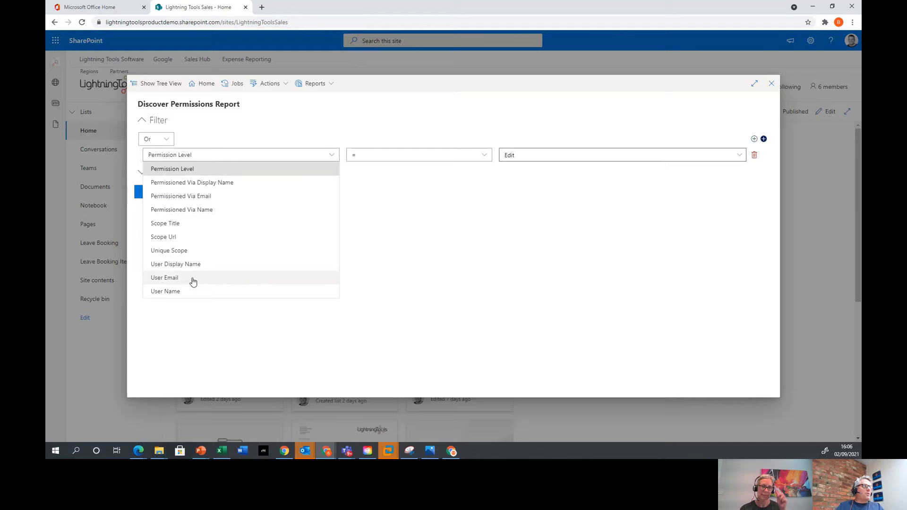
click(260, 346)
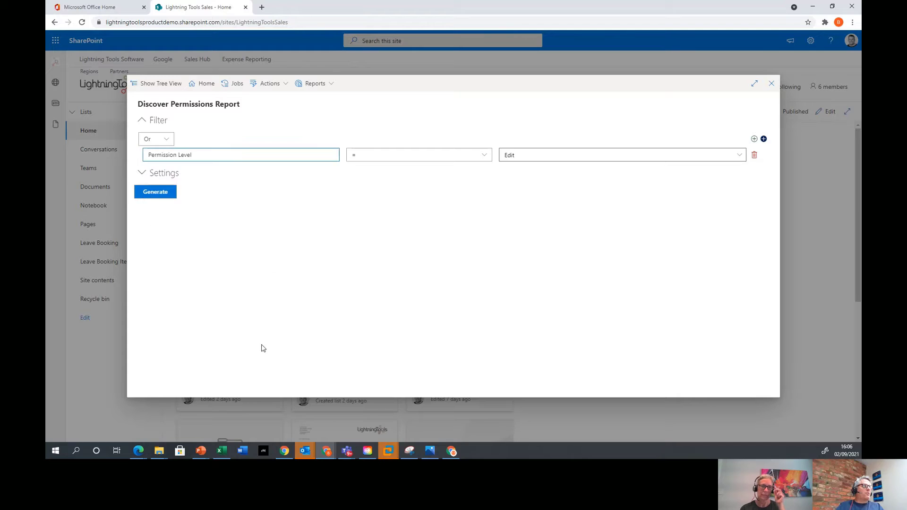
Under Settings, include unique sub sites, lists, items and sharing links in the report.
click(144, 174)
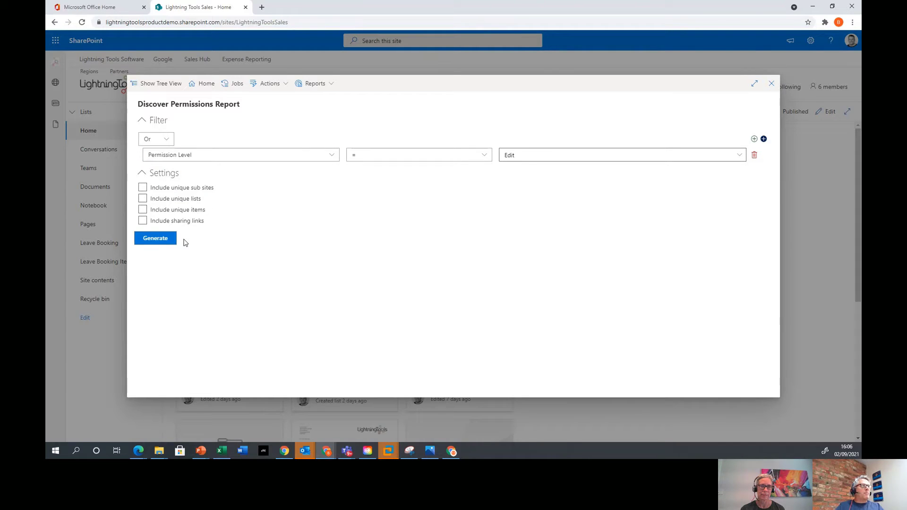
click(143, 187)
click(142, 199)
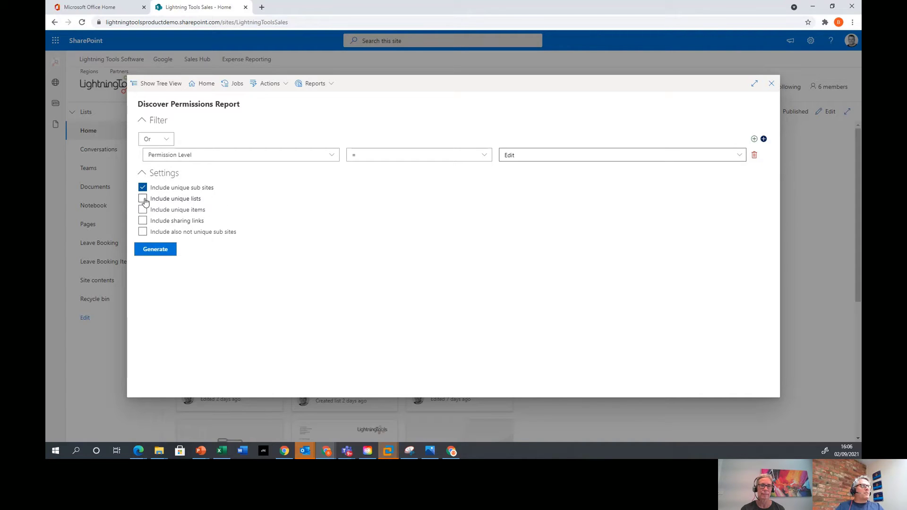
click(143, 211)
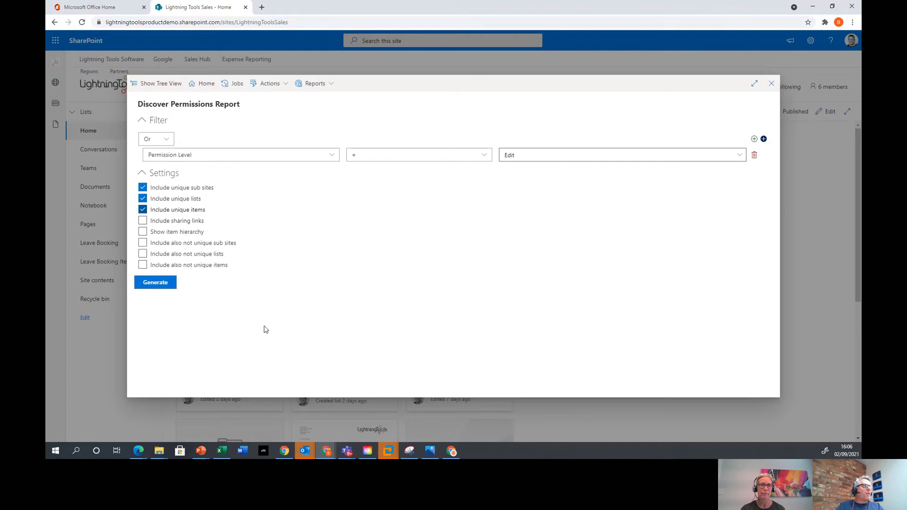
click(144, 221)
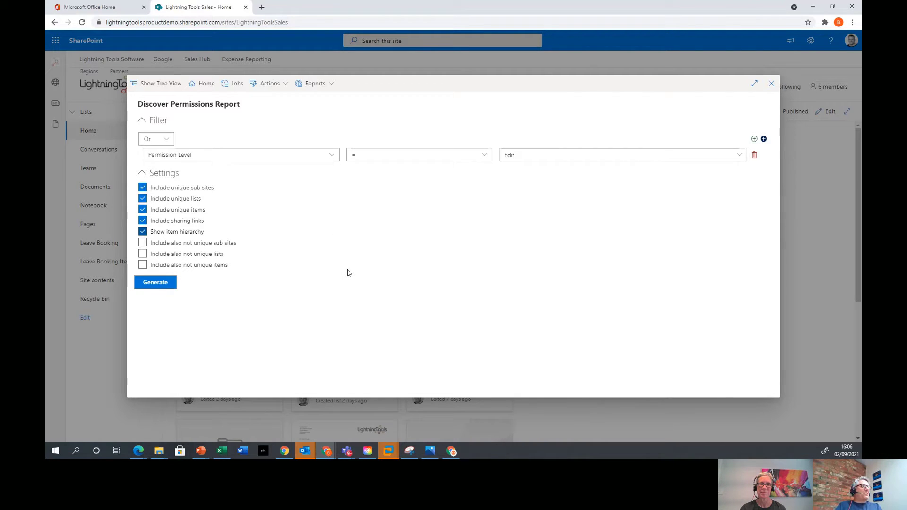
click(162, 283)
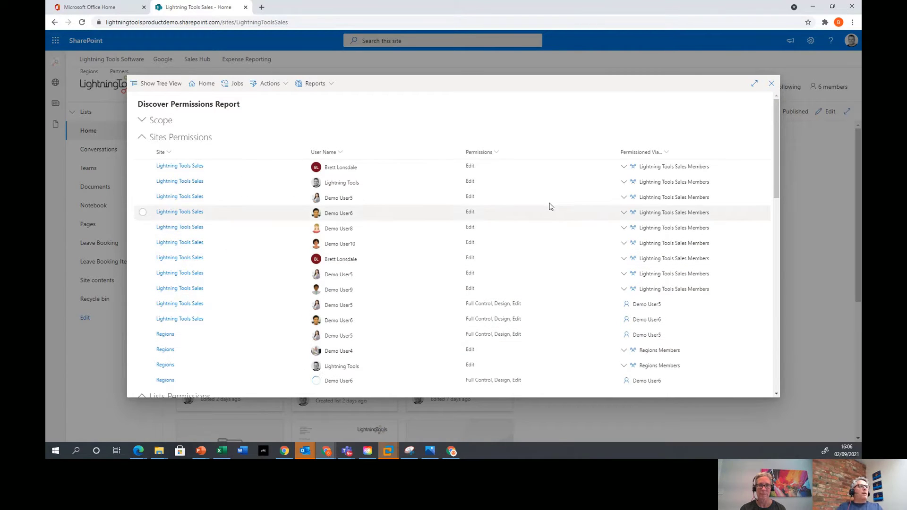
scroll(538, 194, down, 3)
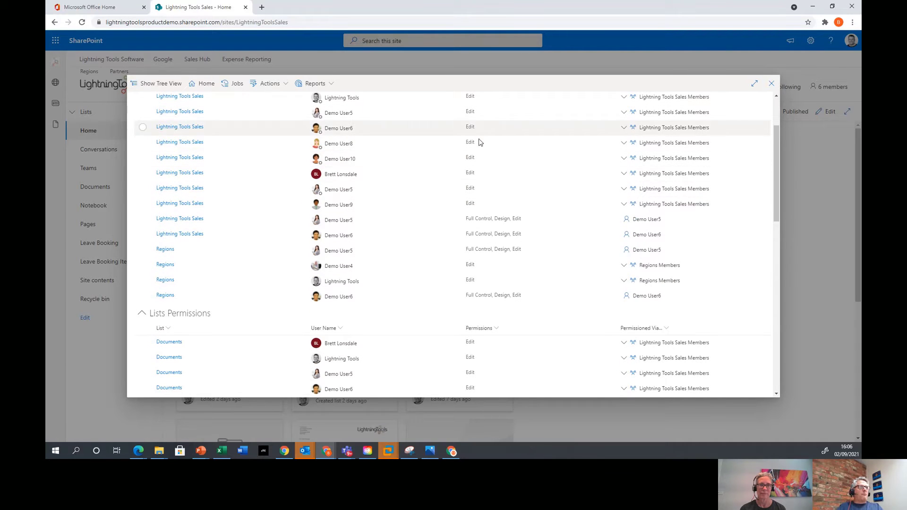
scroll(477, 301, down, 5)
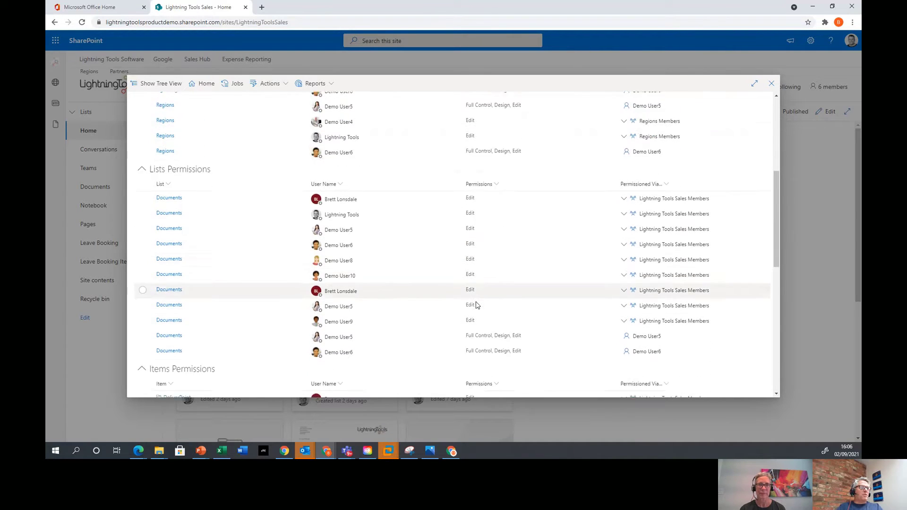
scroll(473, 307, down, 9)
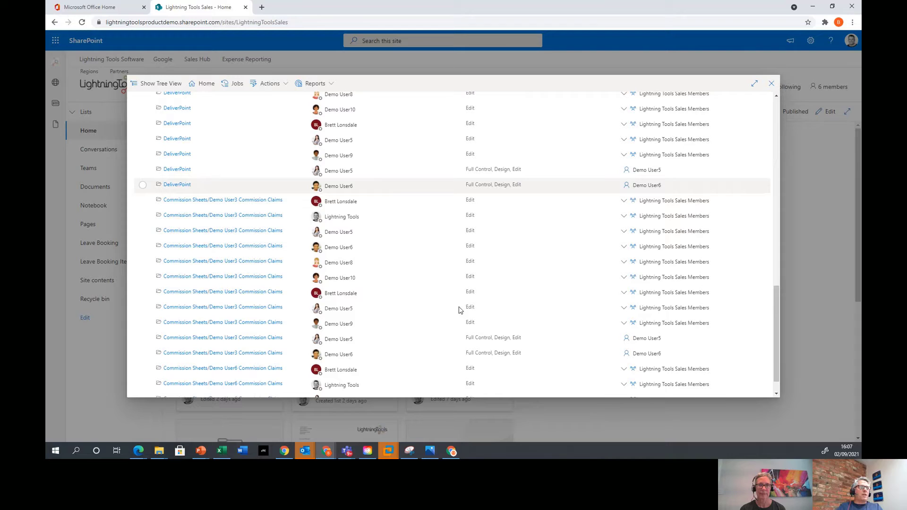
scroll(461, 308, down, 3)
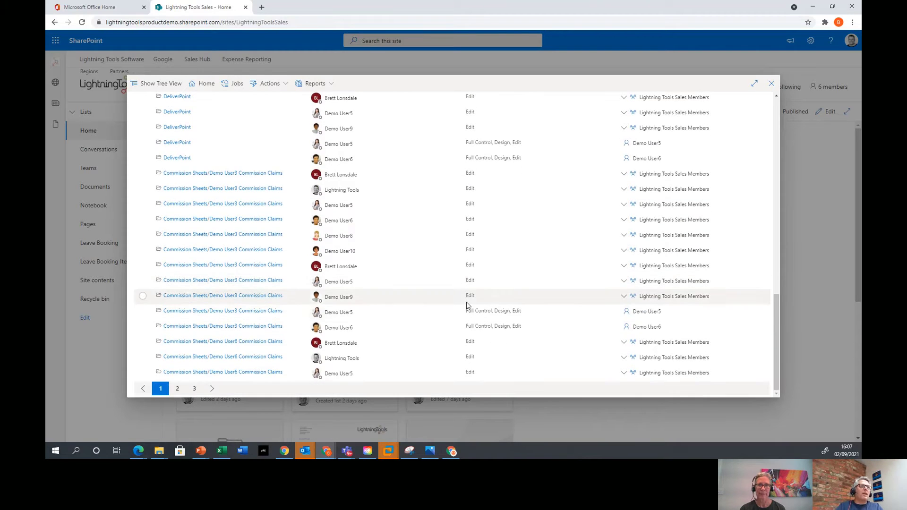
scroll(467, 305, up, 15)
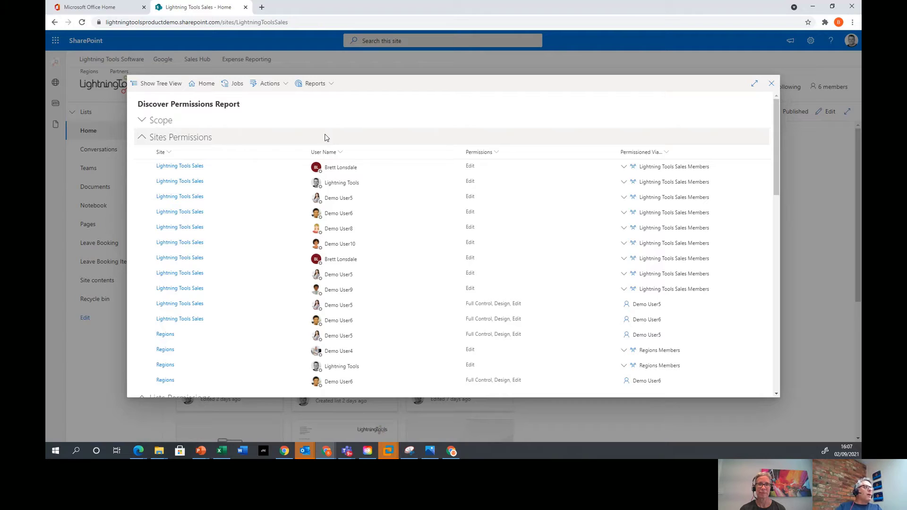
Save the report as the shared template 'My Sales Site Permissions (People with Edit)'.
click(286, 89)
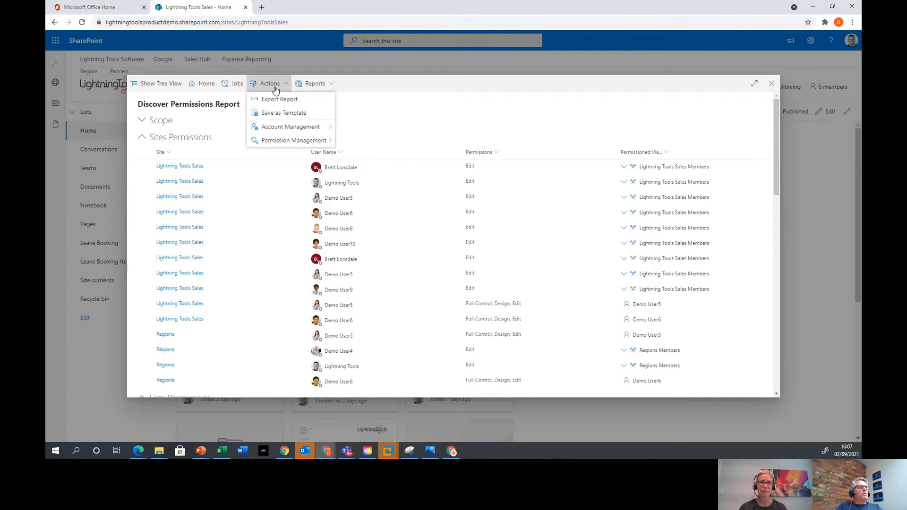
click(308, 116)
click(469, 230)
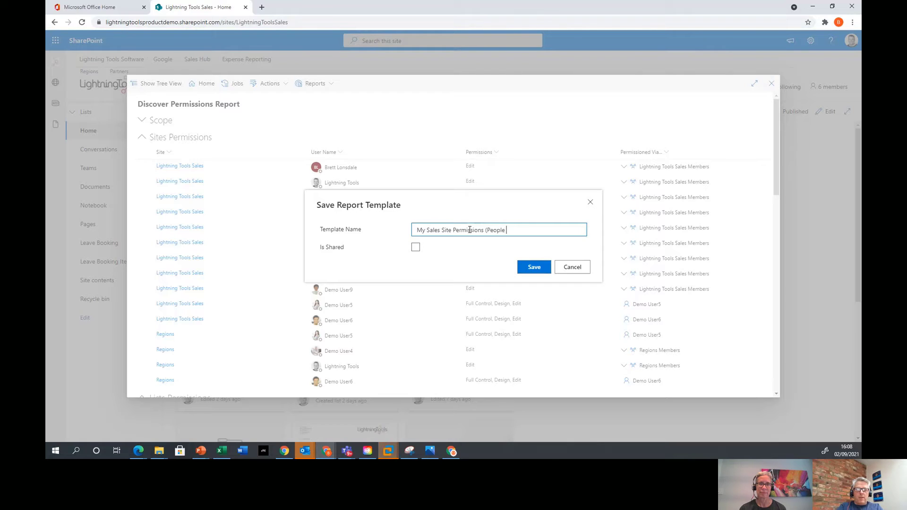
text(Edit)
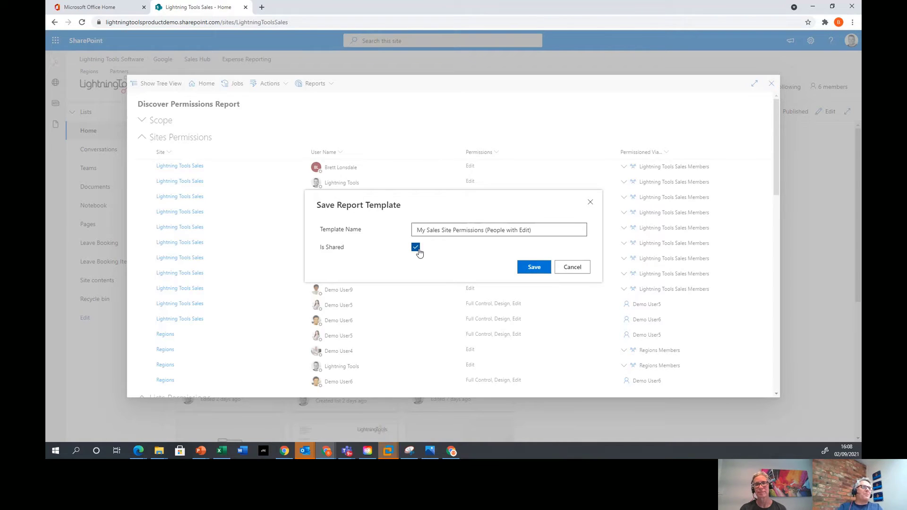
click(533, 267)
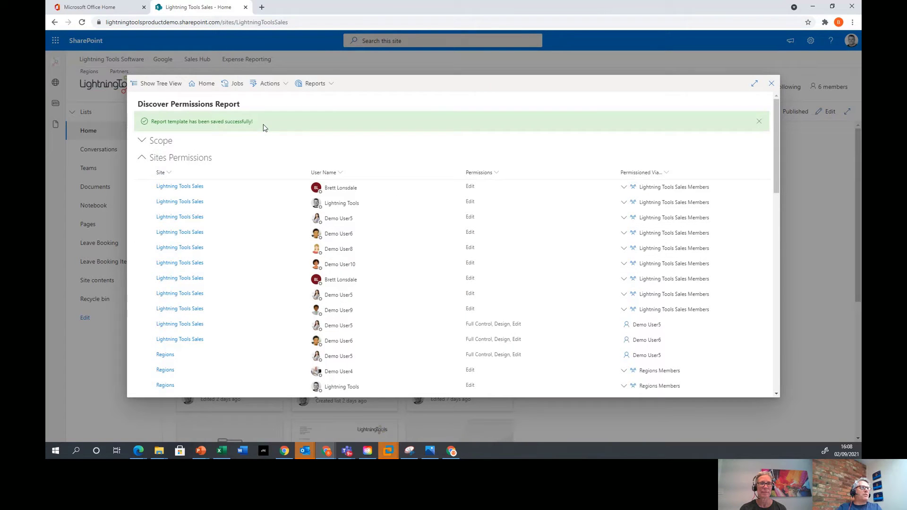
Generate a report from the saved 'My Sales Site Permissions (People with Edit)' template.
click(298, 84)
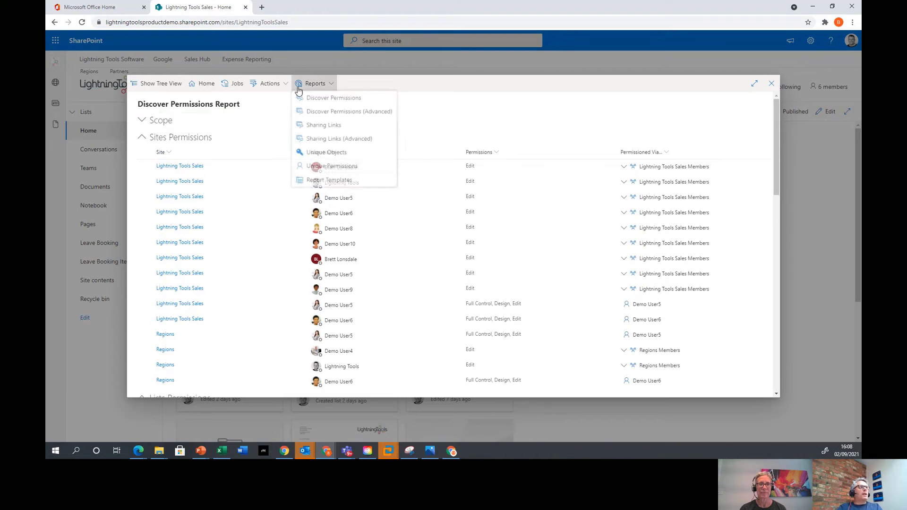
click(332, 184)
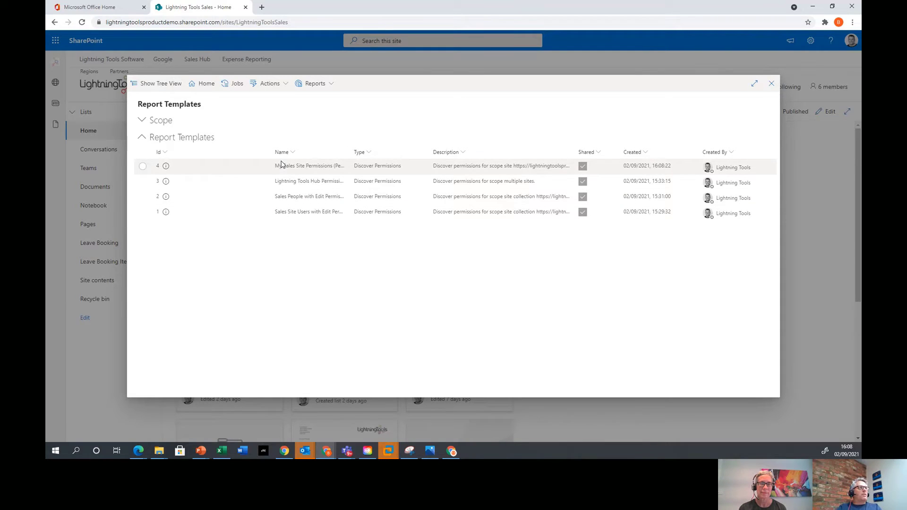
drag(350, 155, 454, 152)
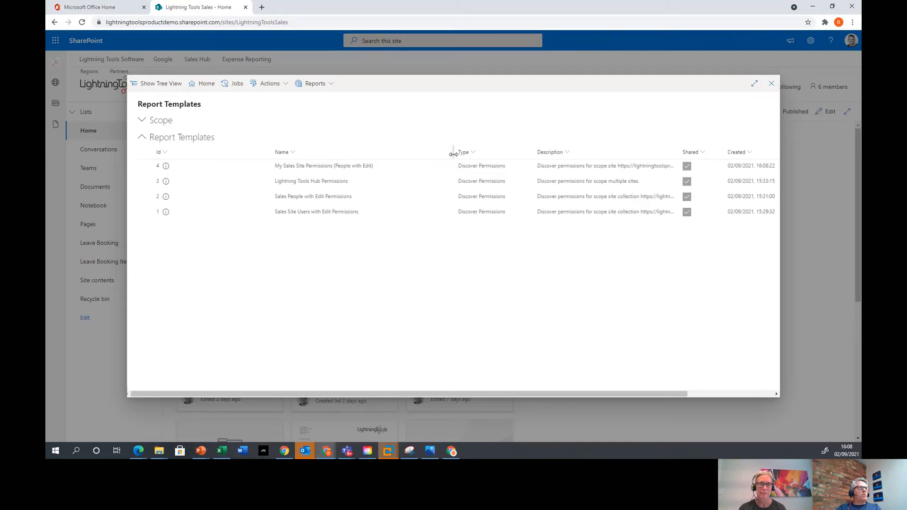
click(360, 169)
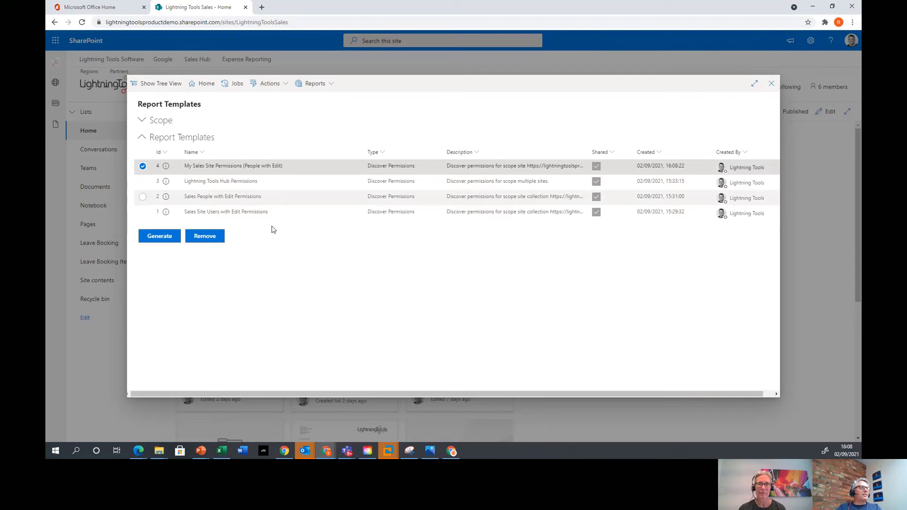
click(165, 237)
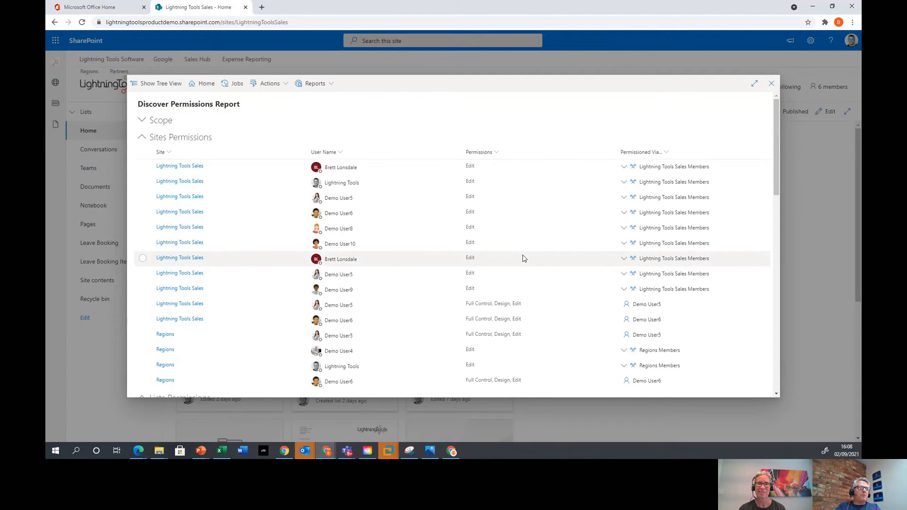
scroll(523, 258, down, 5)
scroll(523, 273, down, 10)
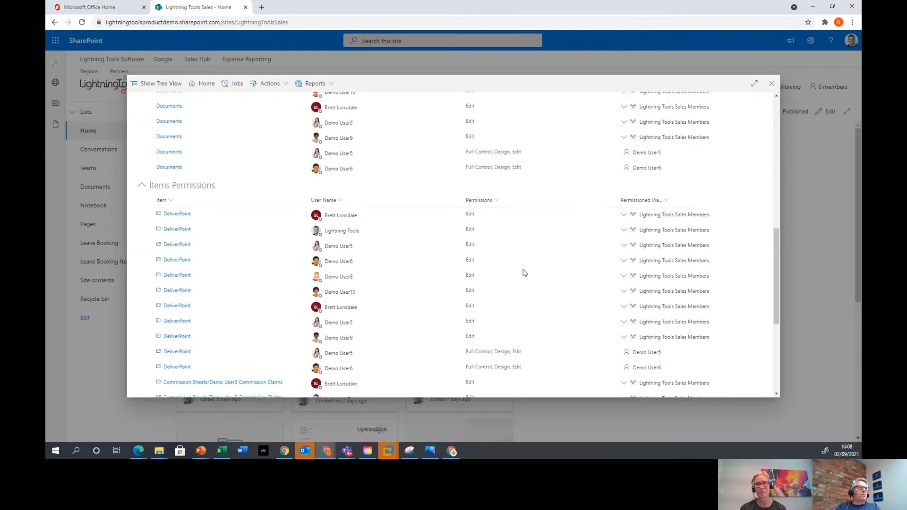
scroll(523, 272, up, 8)
scroll(523, 273, up, 10)
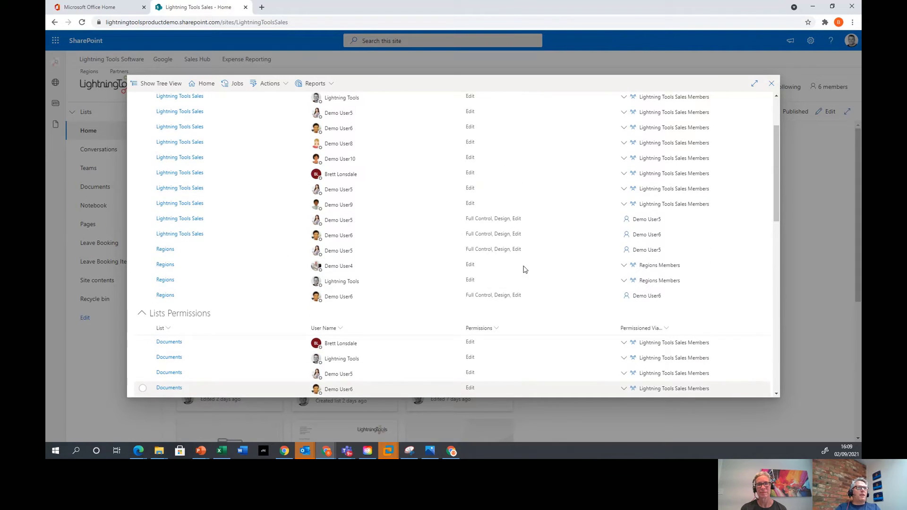
mouse_move(318, 199)
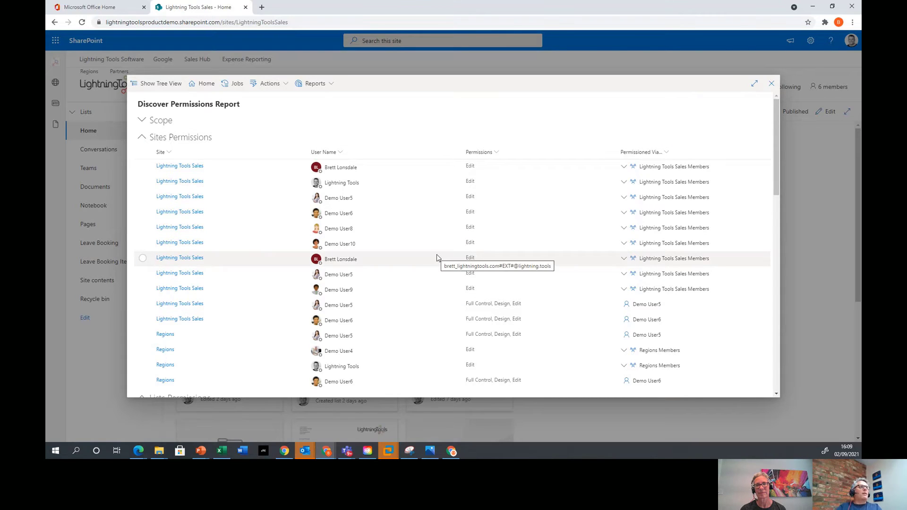
scroll(448, 311, down, 3)
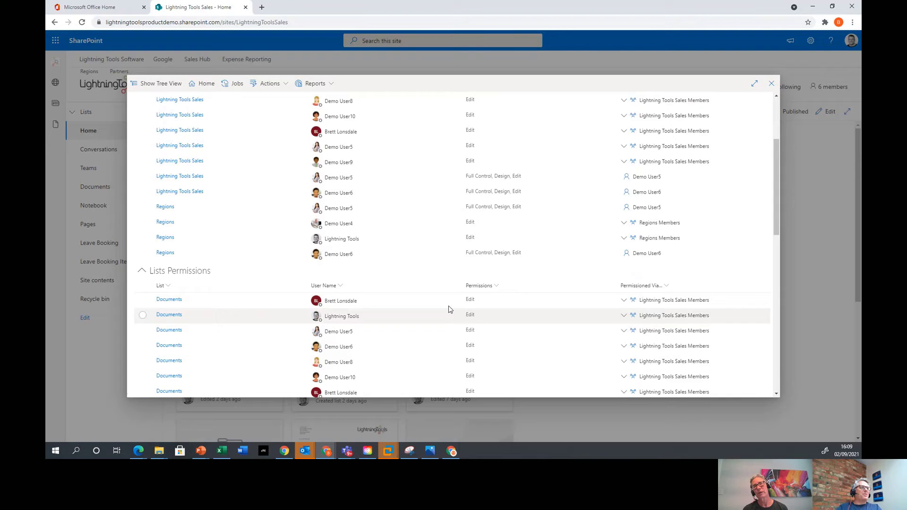
scroll(448, 309, up, 3)
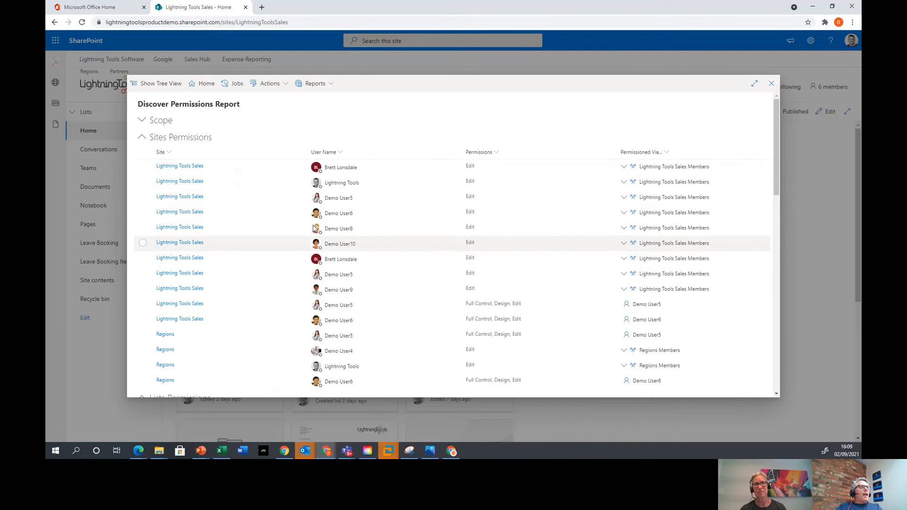
click(283, 85)
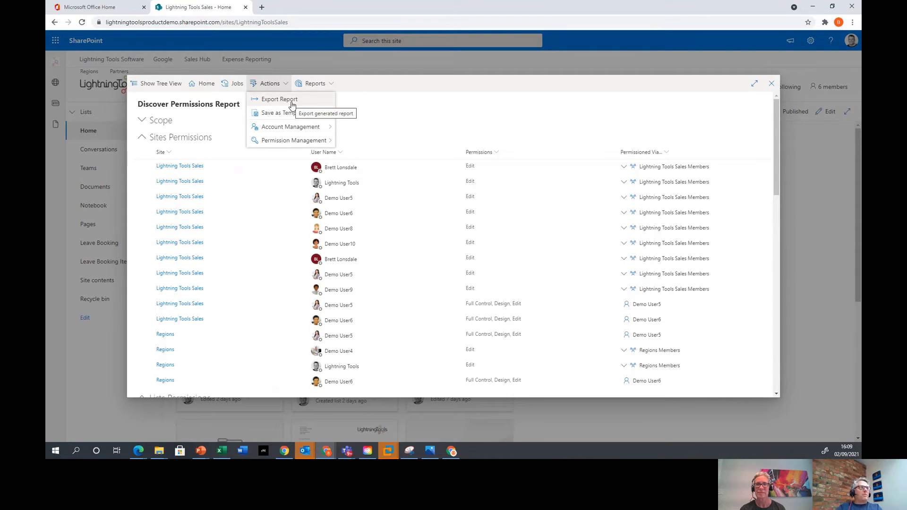
click(475, 84)
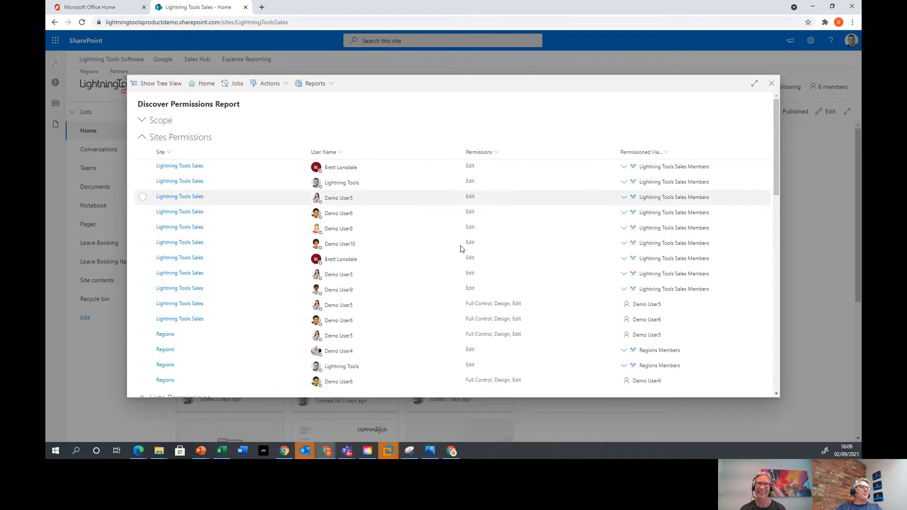
Show a widened site tree beside the report, switched to Hub Sites View.
click(161, 85)
drag(169, 110, 185, 111)
drag(265, 156, 274, 152)
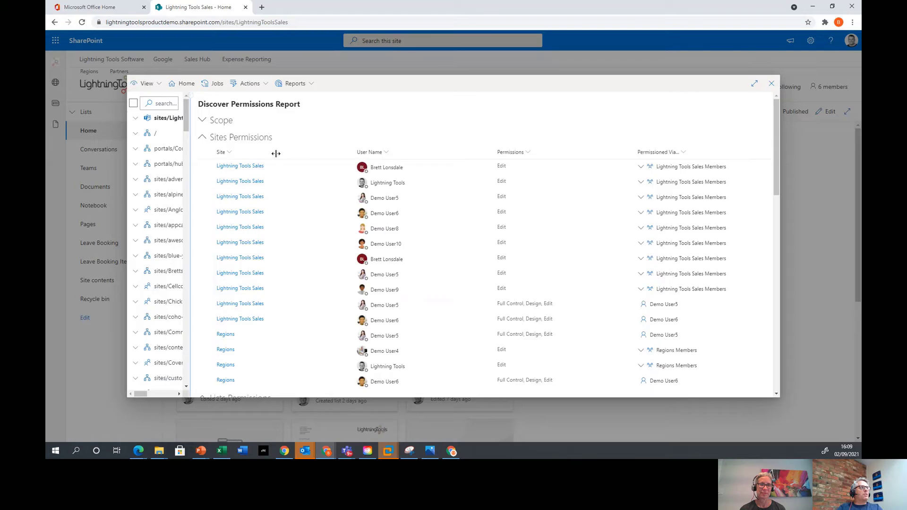
click(147, 84)
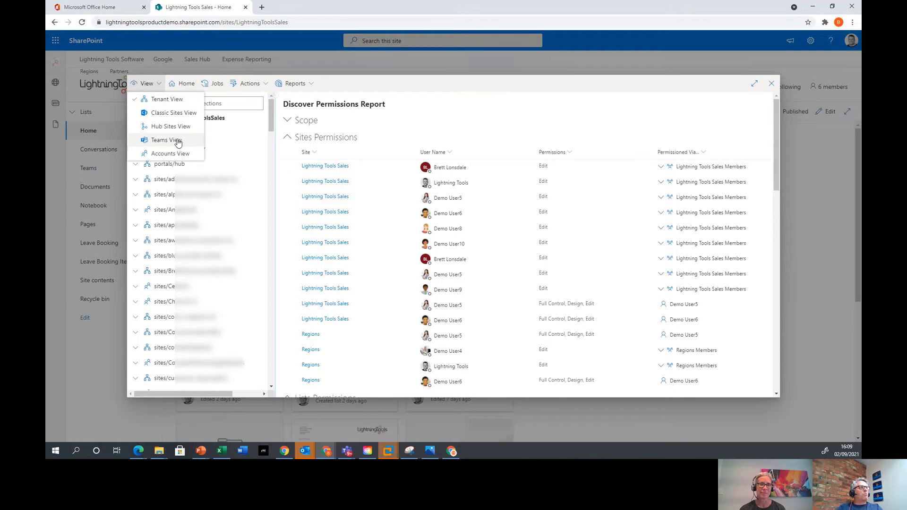
click(178, 127)
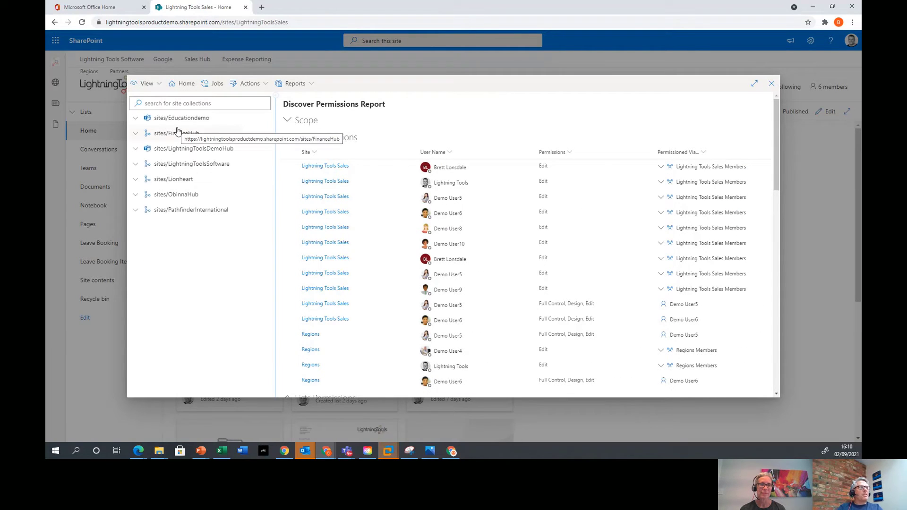
Expand the LightningToolsSoftware hub and its TechnicalSupport, Sales, VacationBooking and MarketingStrategy sites.
click(136, 164)
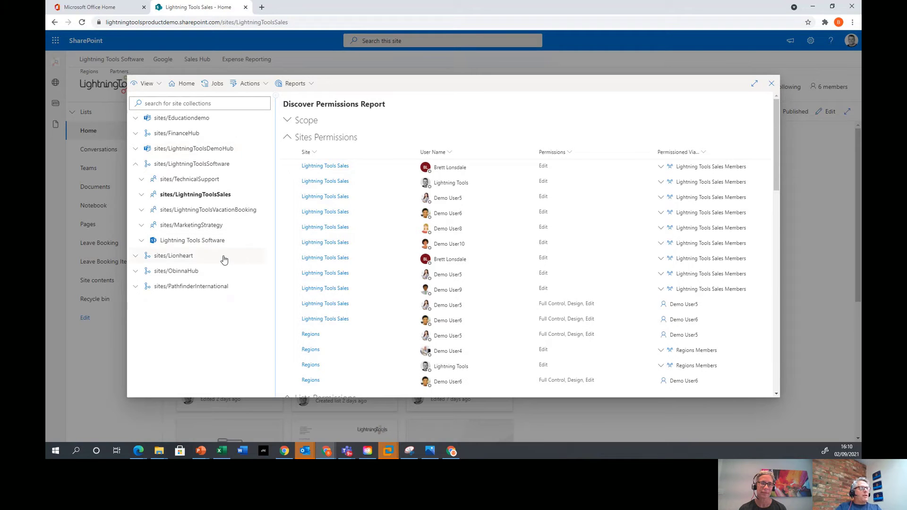
click(141, 180)
click(141, 211)
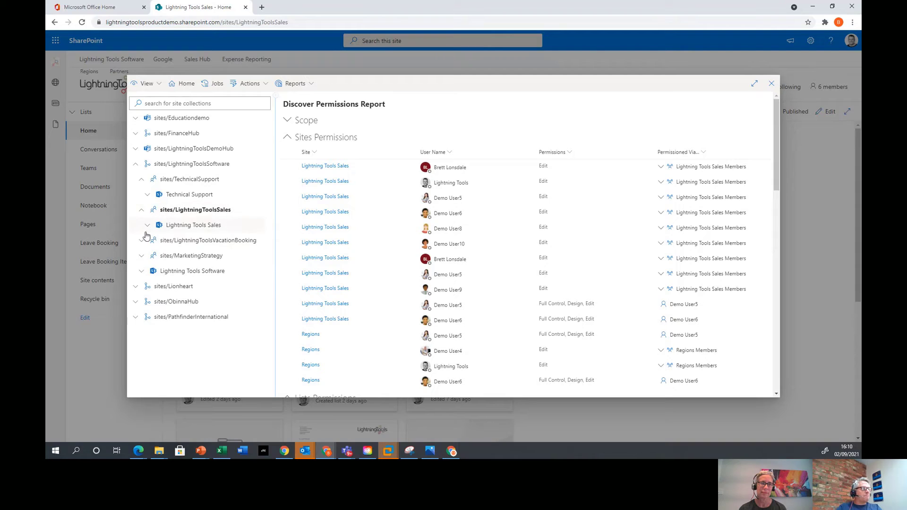
click(142, 241)
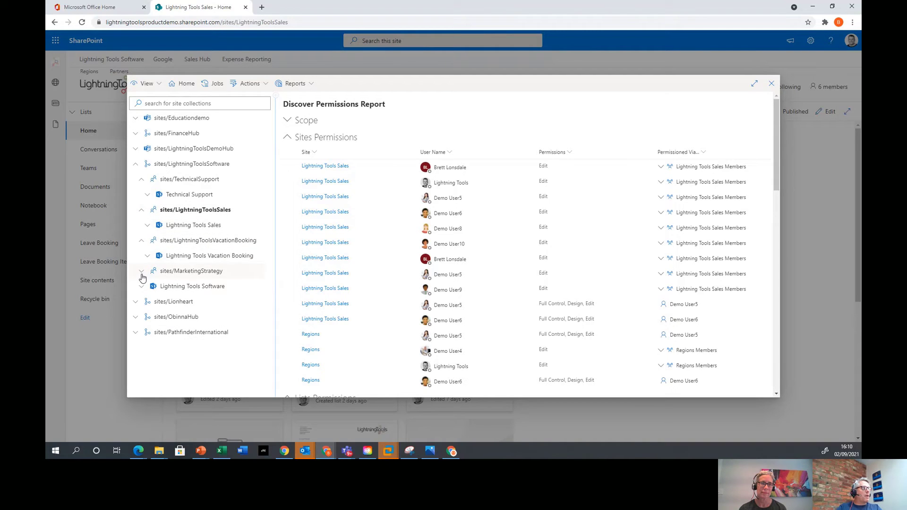
click(142, 273)
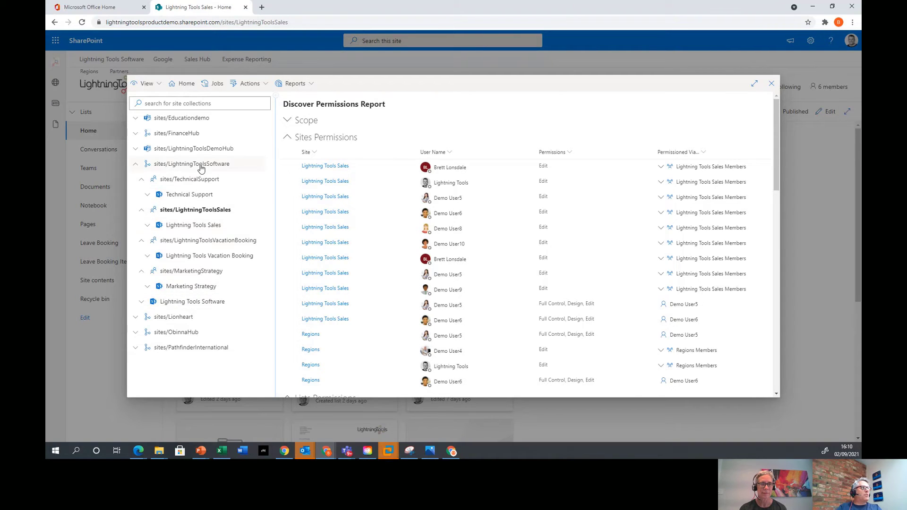
Select Lightning Tools Software, Vacation Booking, Sales and Technical Support for the report.
click(184, 304)
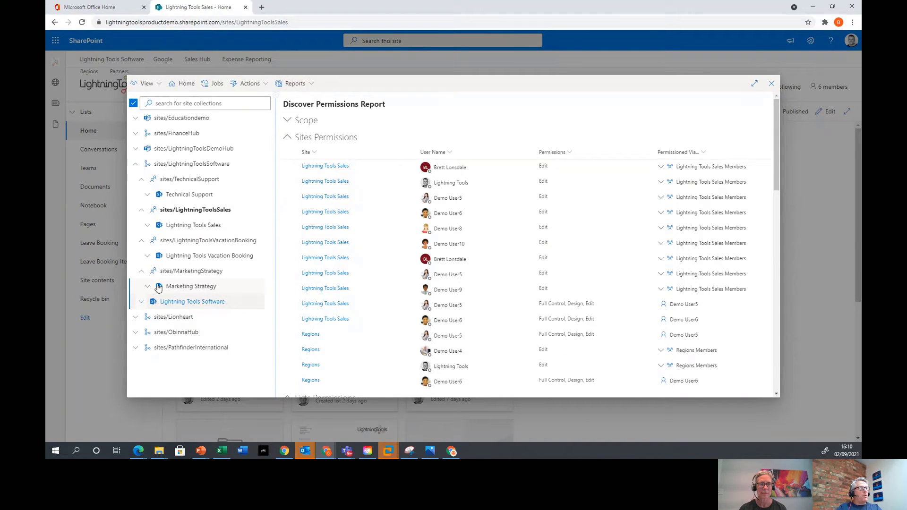
click(208, 255)
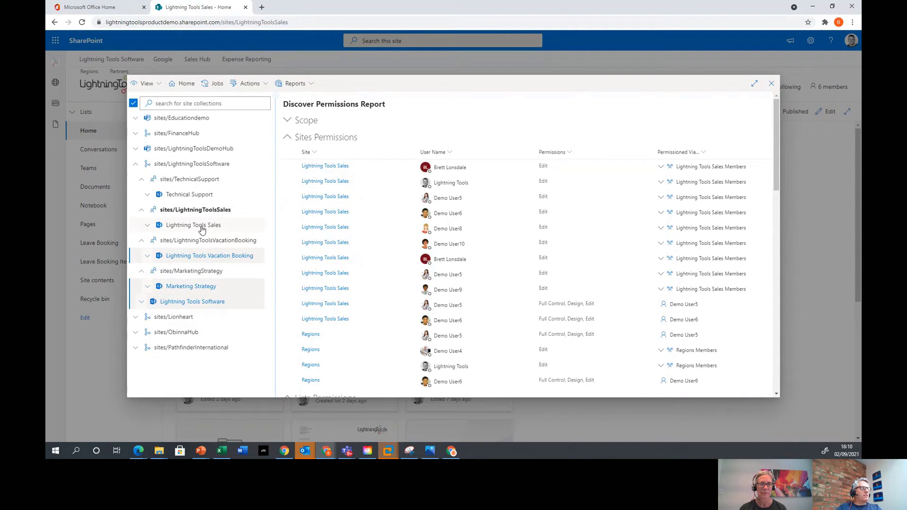
click(201, 229)
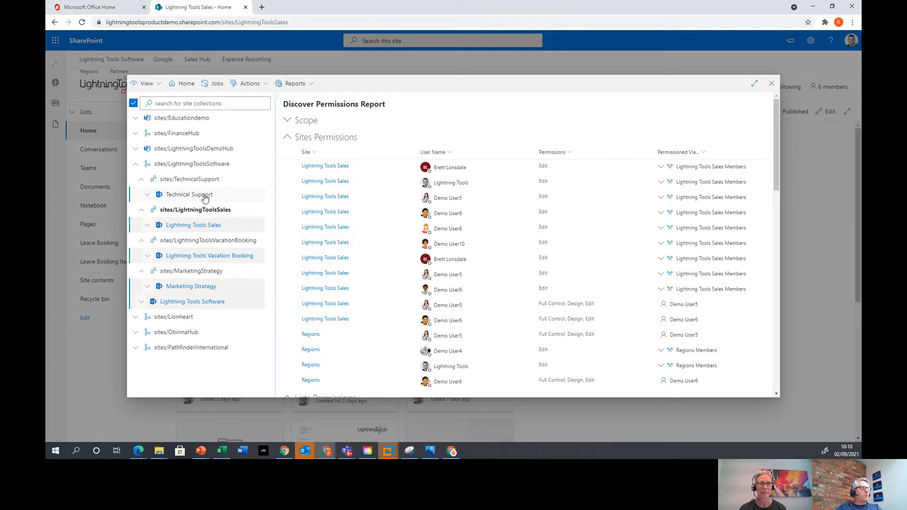
click(205, 197)
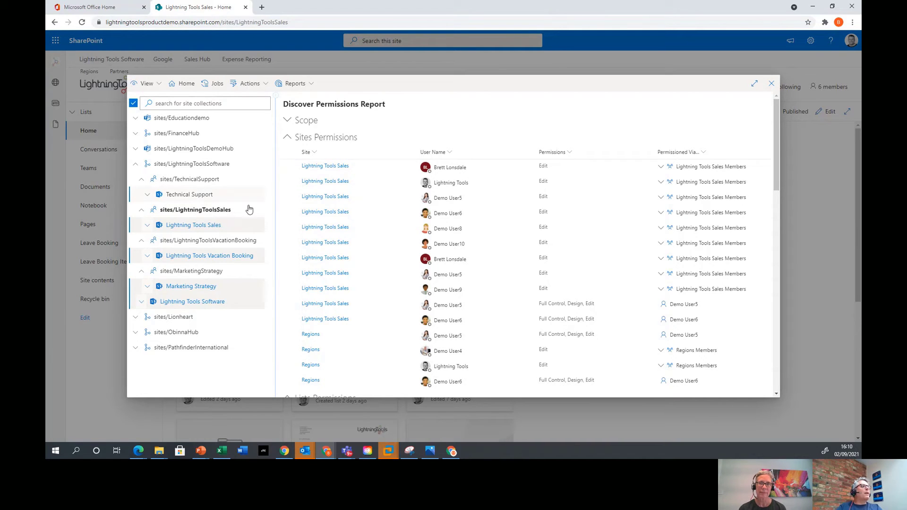
Generate Discover Permissions (Advanced) including unique sub sites, lists, items, sharing links and item hierarchy.
click(296, 85)
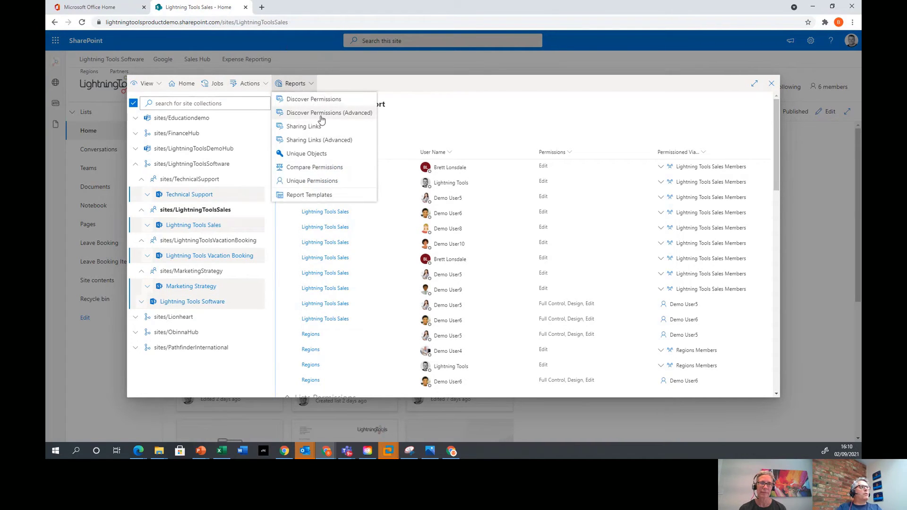
click(356, 115)
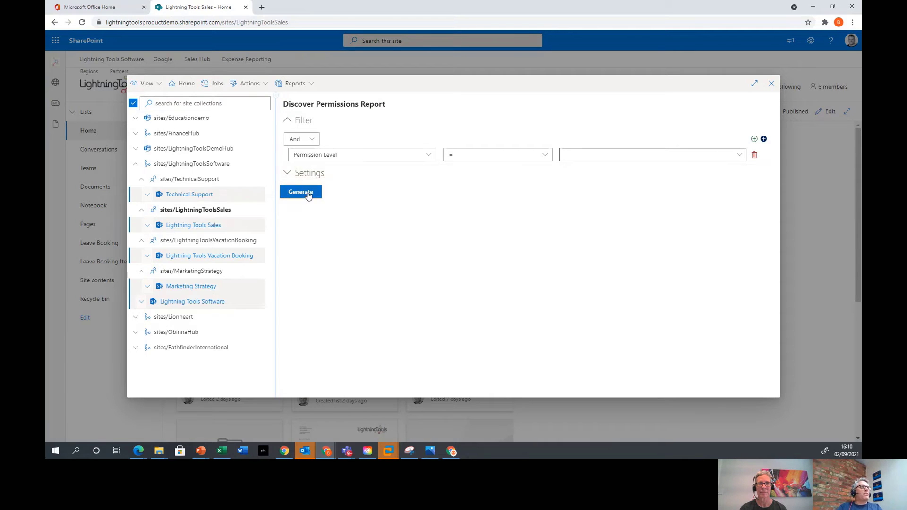
click(290, 174)
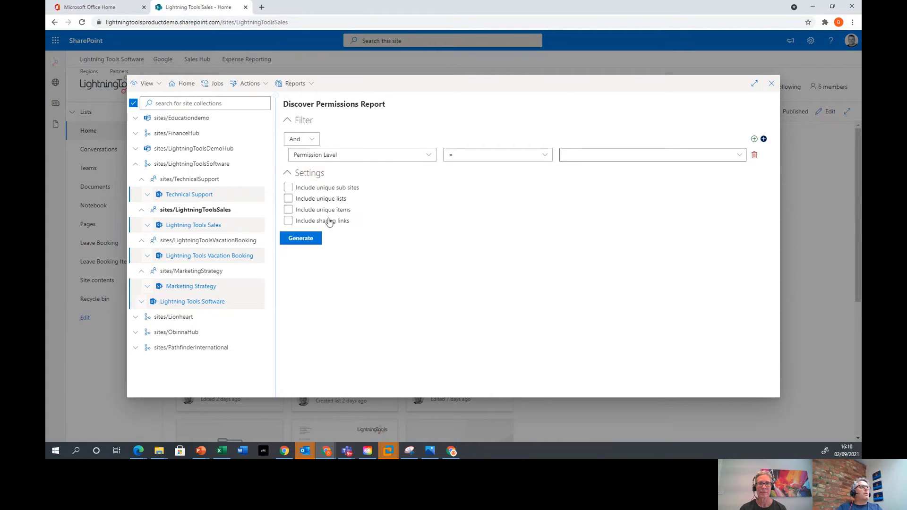
click(288, 188)
click(288, 199)
click(288, 210)
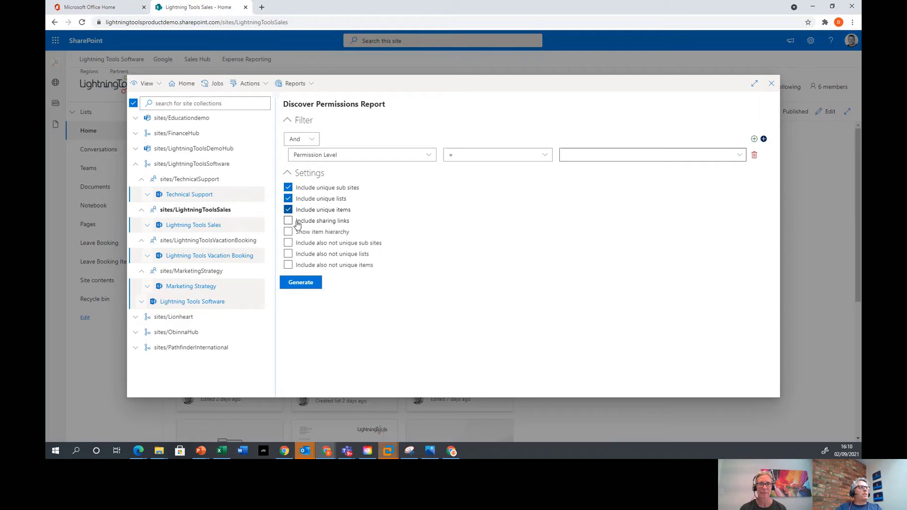
click(288, 221)
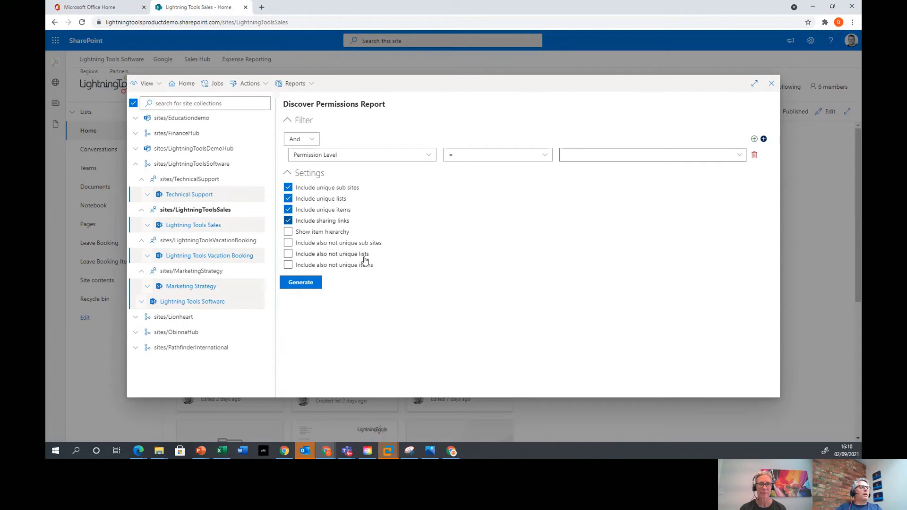
click(288, 233)
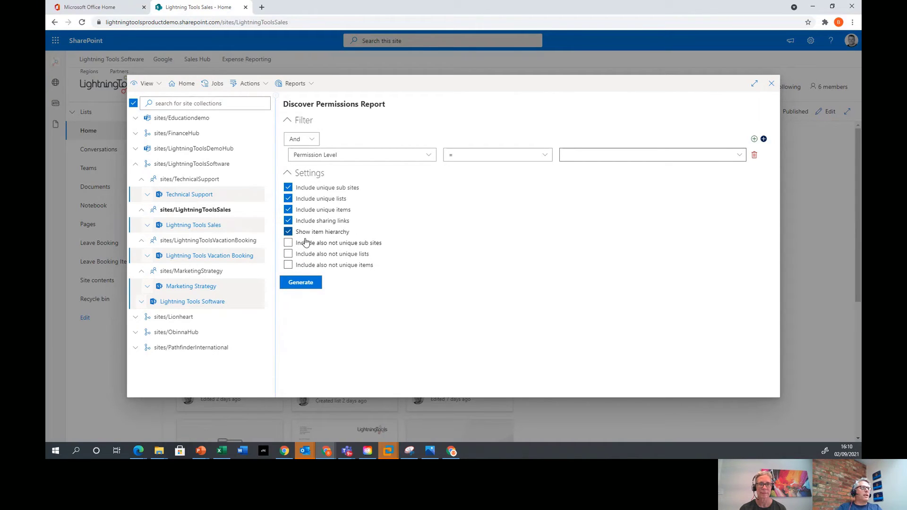
click(304, 281)
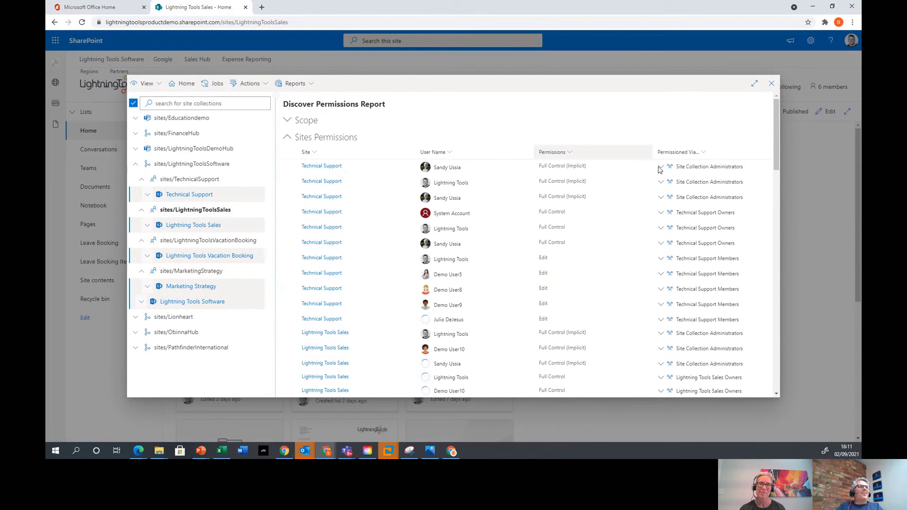
Move through the site permissions results to pages 3 and 4.
click(225, 304)
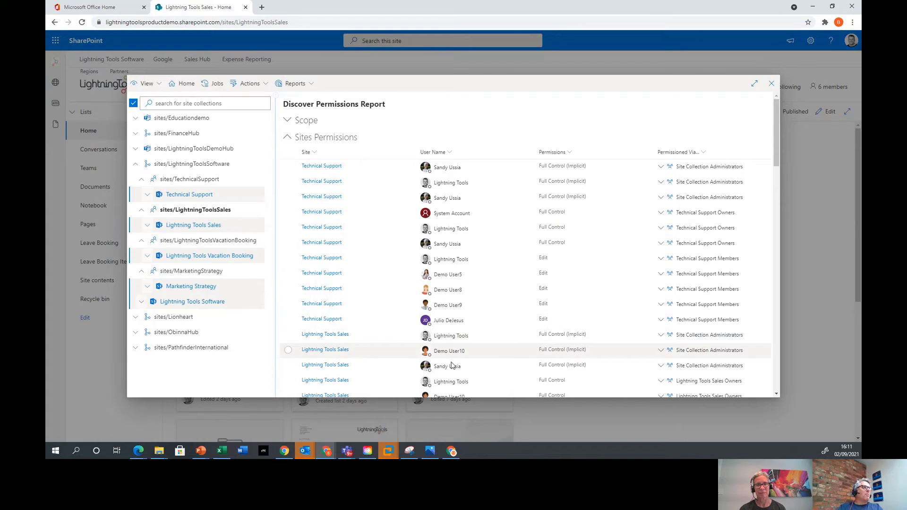
scroll(487, 211, down, 3)
scroll(487, 211, down, 1)
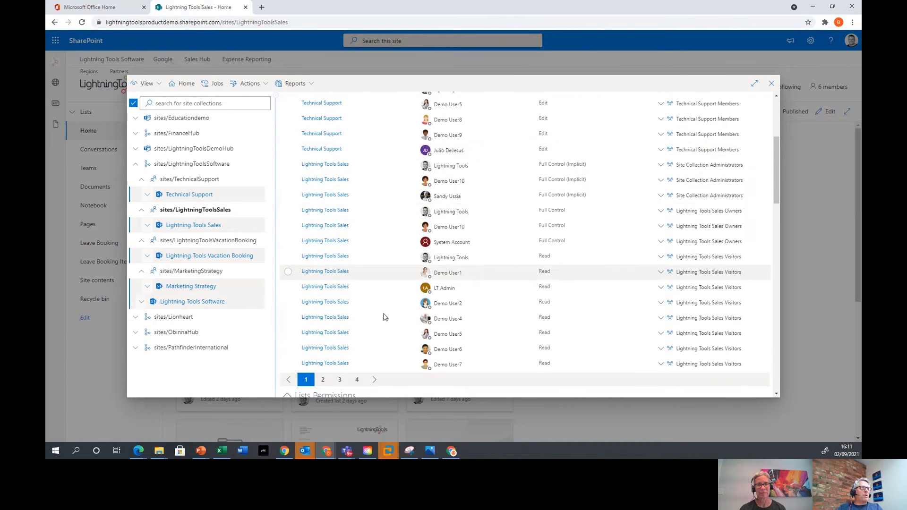
click(340, 380)
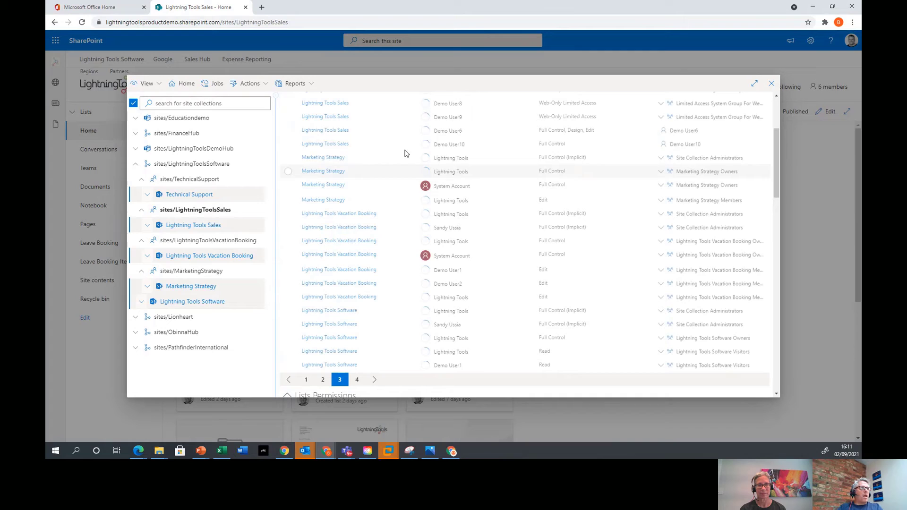
click(356, 380)
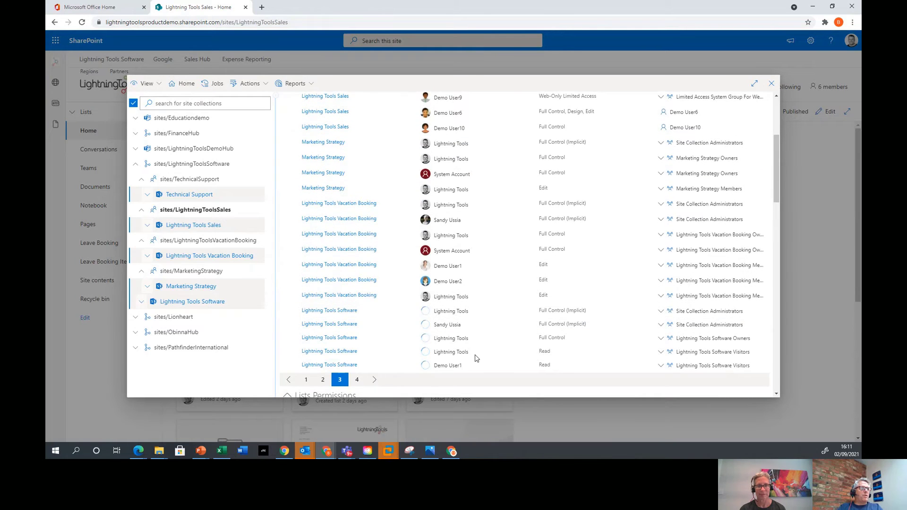
Scroll through the Lists Permissions and Items Permissions sections, then back up.
scroll(475, 277, down, 3)
scroll(359, 284, down, 5)
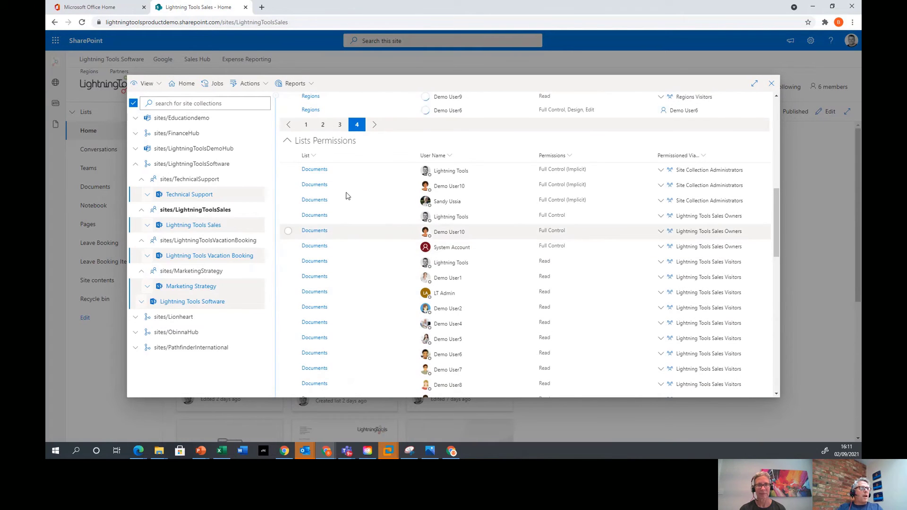
scroll(356, 281, down, 3)
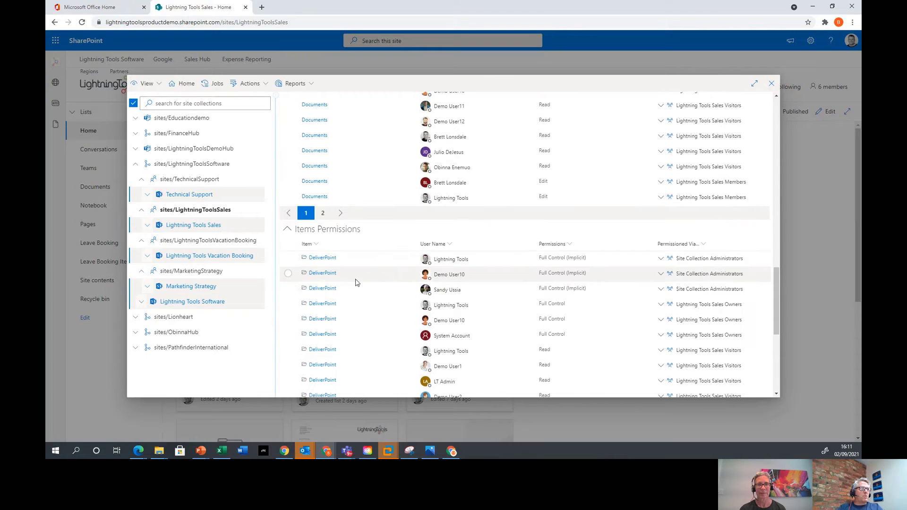
scroll(362, 257, down, 3)
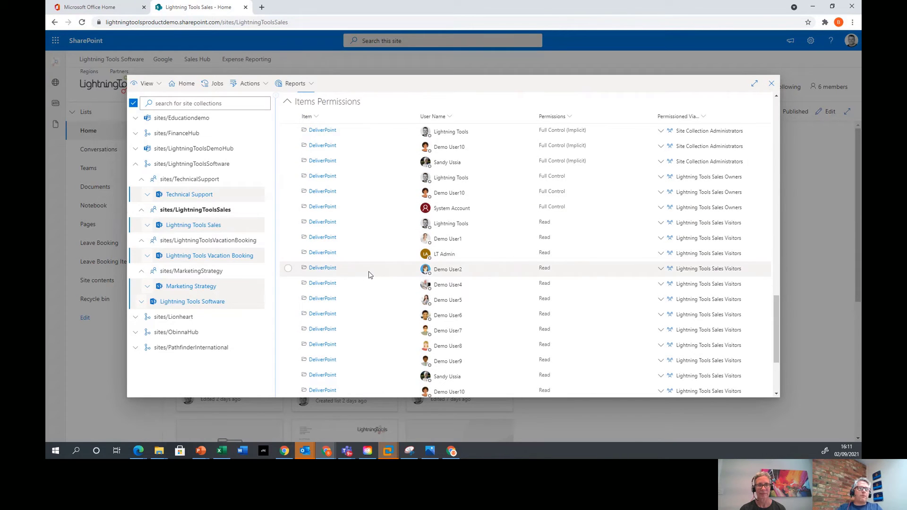
scroll(371, 276, down, 3)
scroll(364, 315, down, 10)
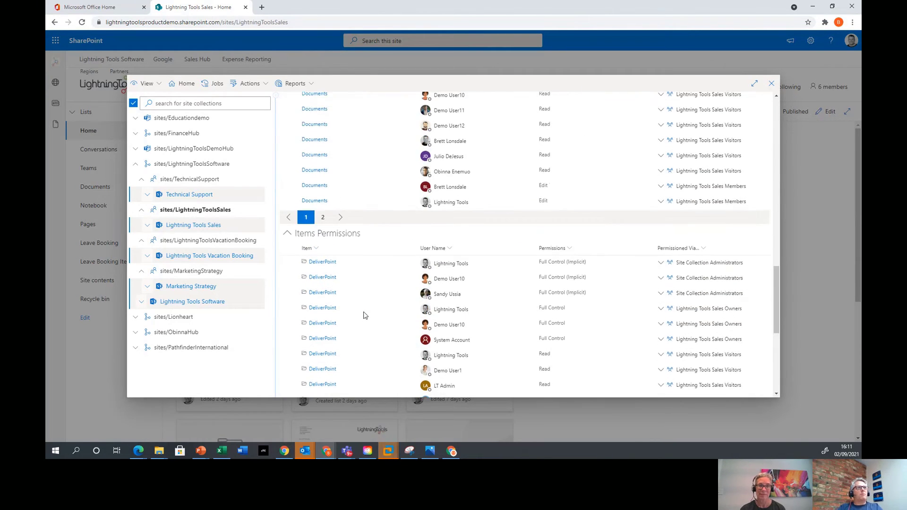
scroll(364, 315, up, 10)
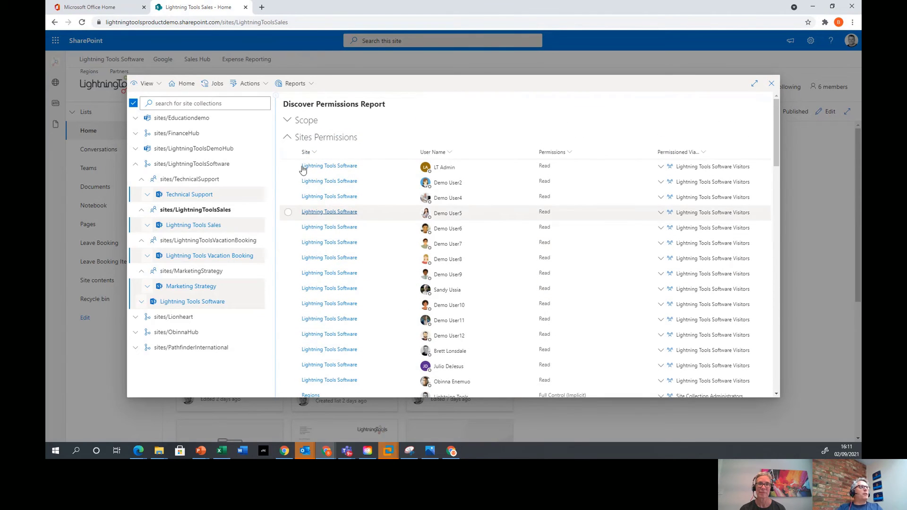
Save the report as the unshared template 'Lightning Tools Hub Permissions'.
click(249, 84)
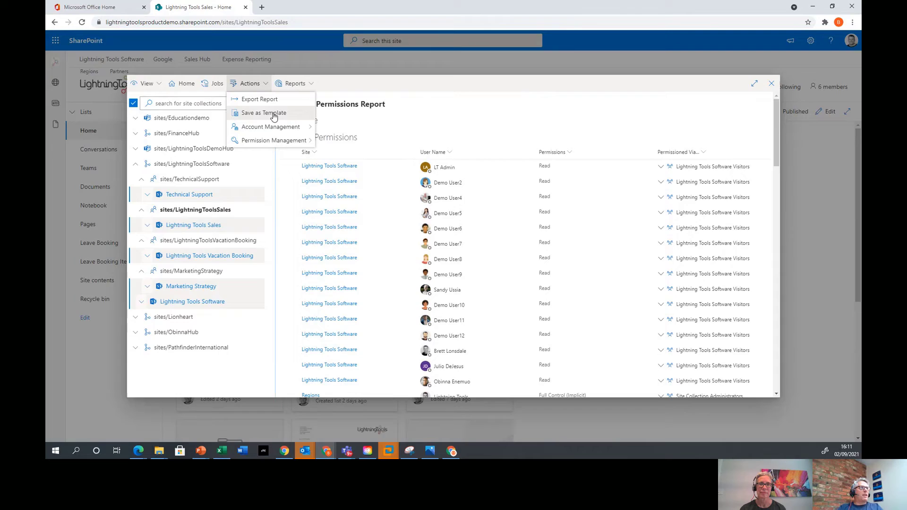
click(274, 115)
click(472, 230)
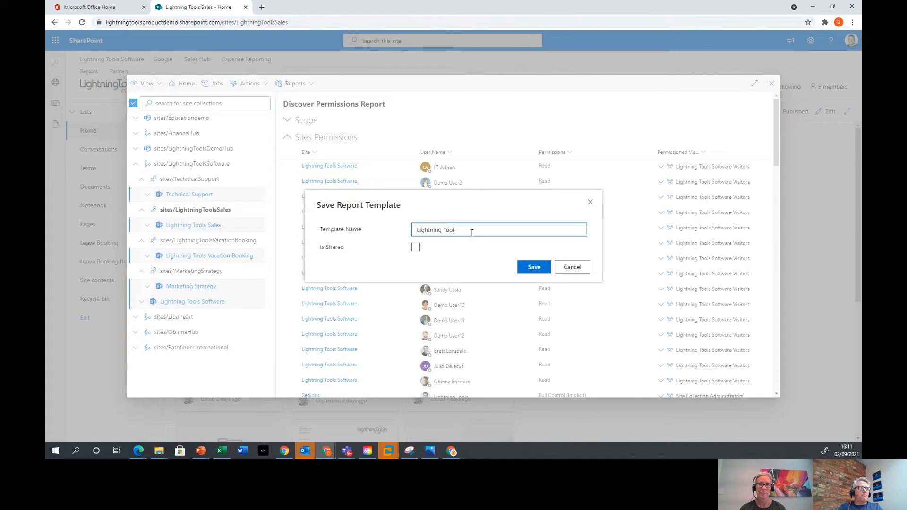
text(Lightning Tools Hub Permissions)
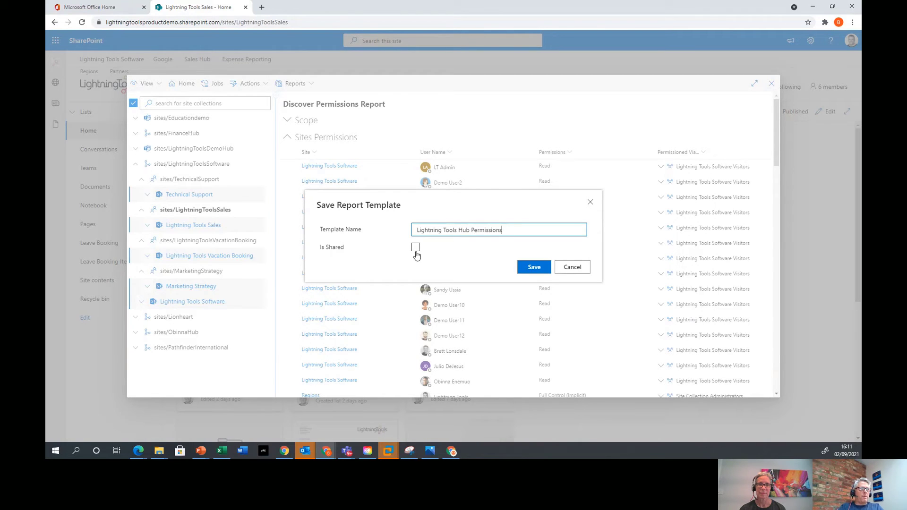
click(533, 267)
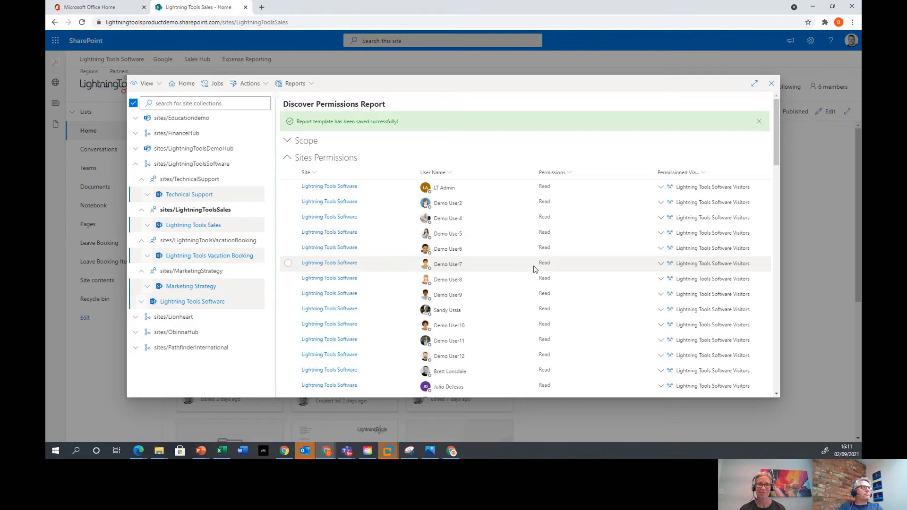
Generate the report from the saved 'Lightning Tools Hub Permissions' template in Report Templates.
click(312, 84)
click(316, 196)
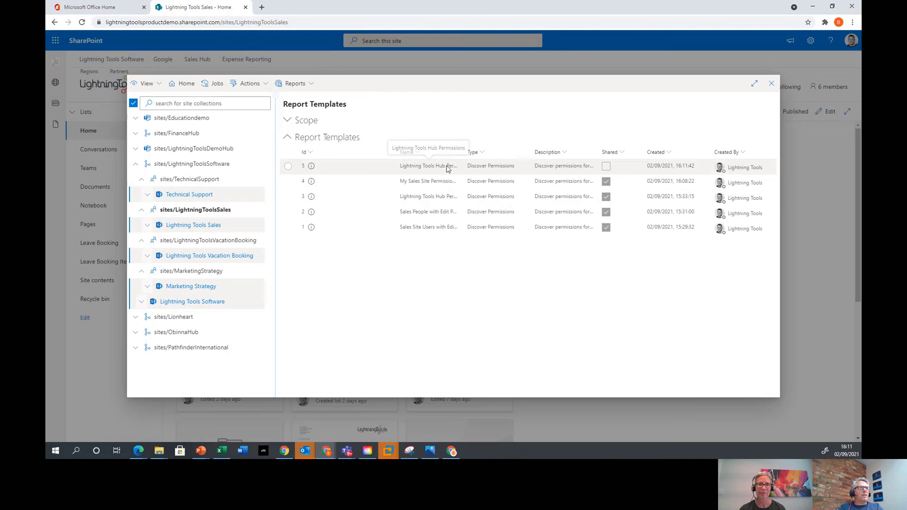
double_click(460, 153)
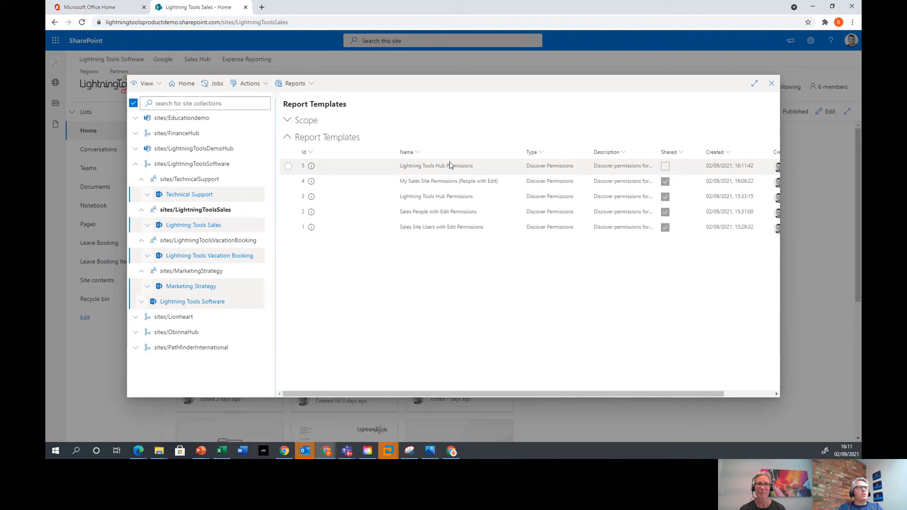
click(289, 167)
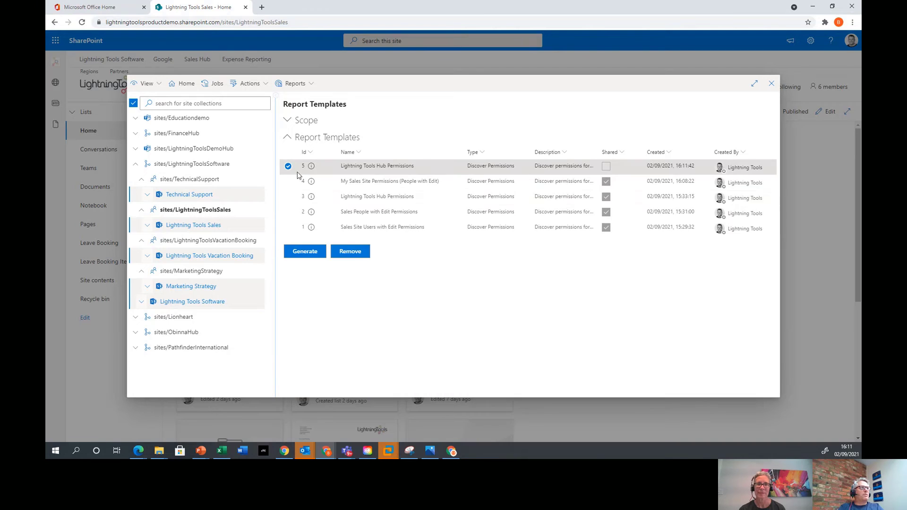
click(306, 252)
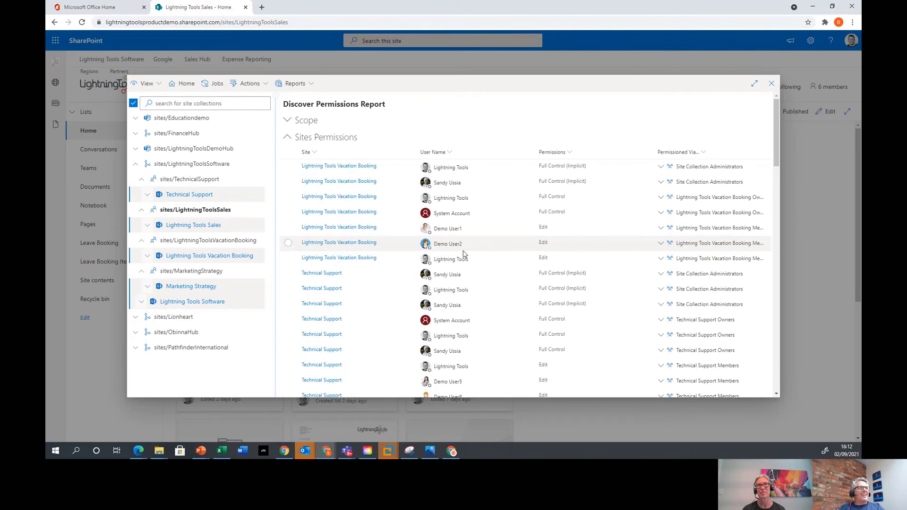
scroll(466, 256, down, 15)
scroll(467, 259, up, 15)
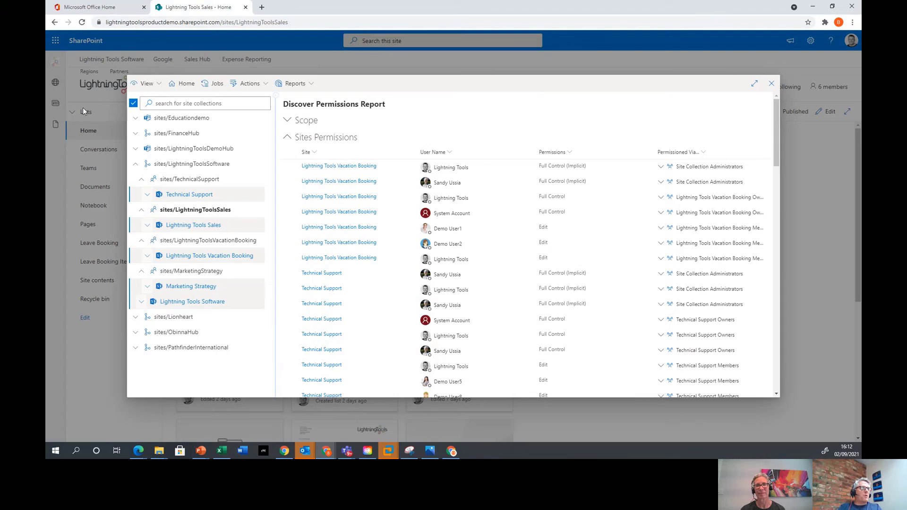
Change the site tree to Teams View and browse the flat site collection list.
click(157, 84)
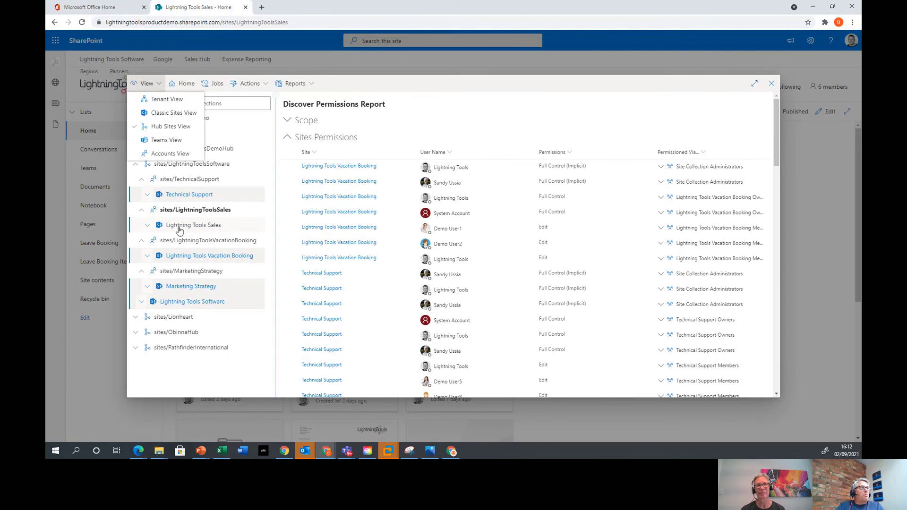
click(165, 141)
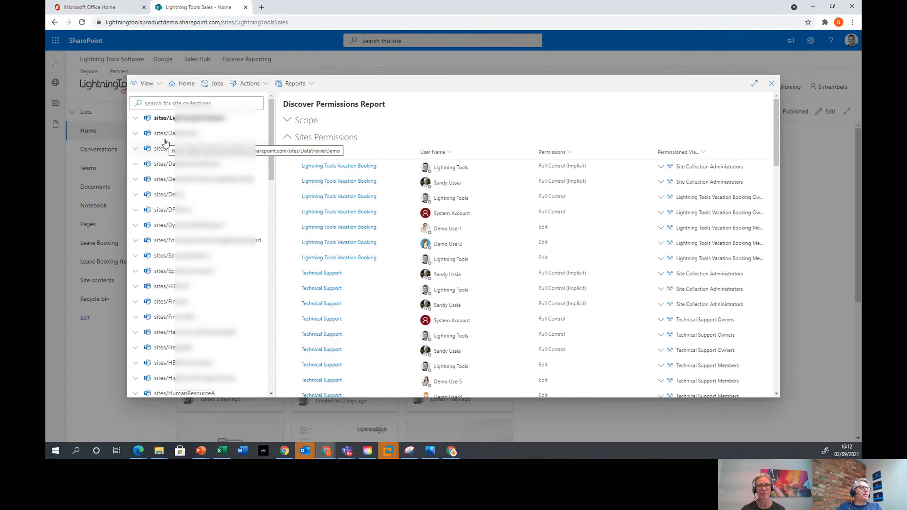
scroll(162, 338, down, 1)
scroll(162, 339, down, 4)
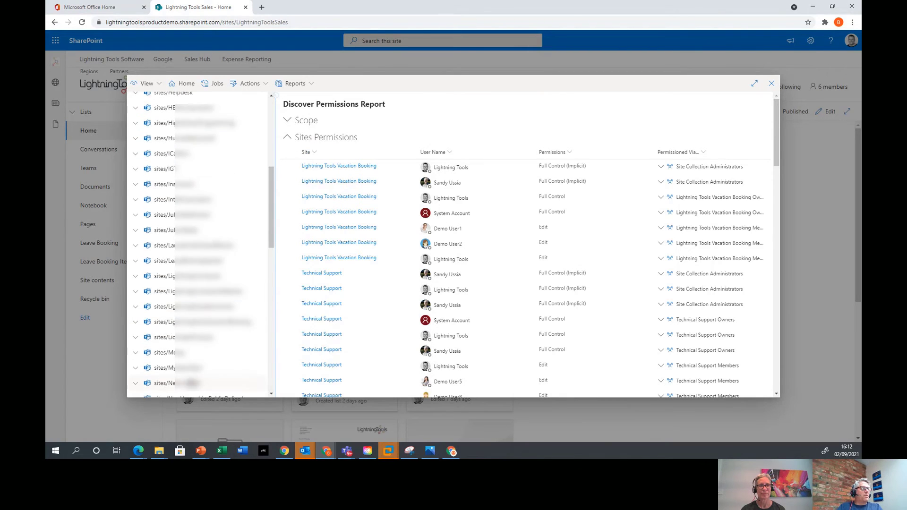
scroll(212, 242, up, 5)
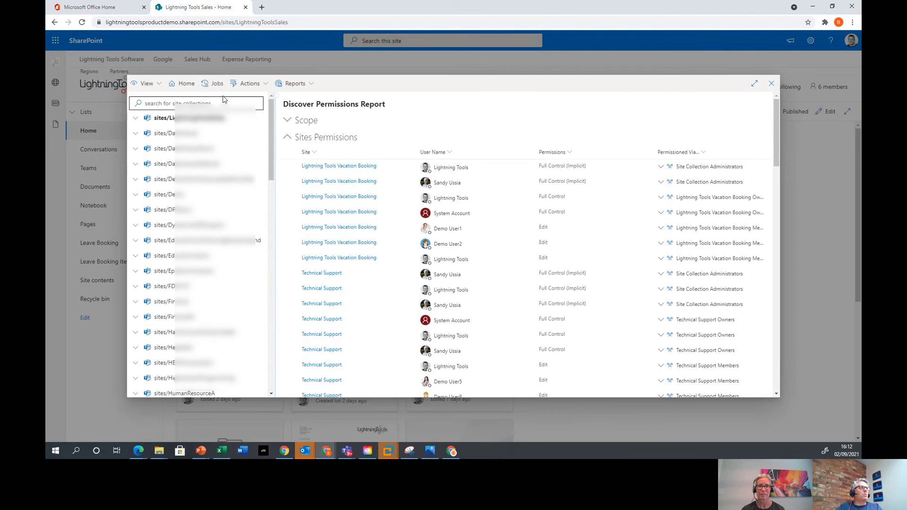